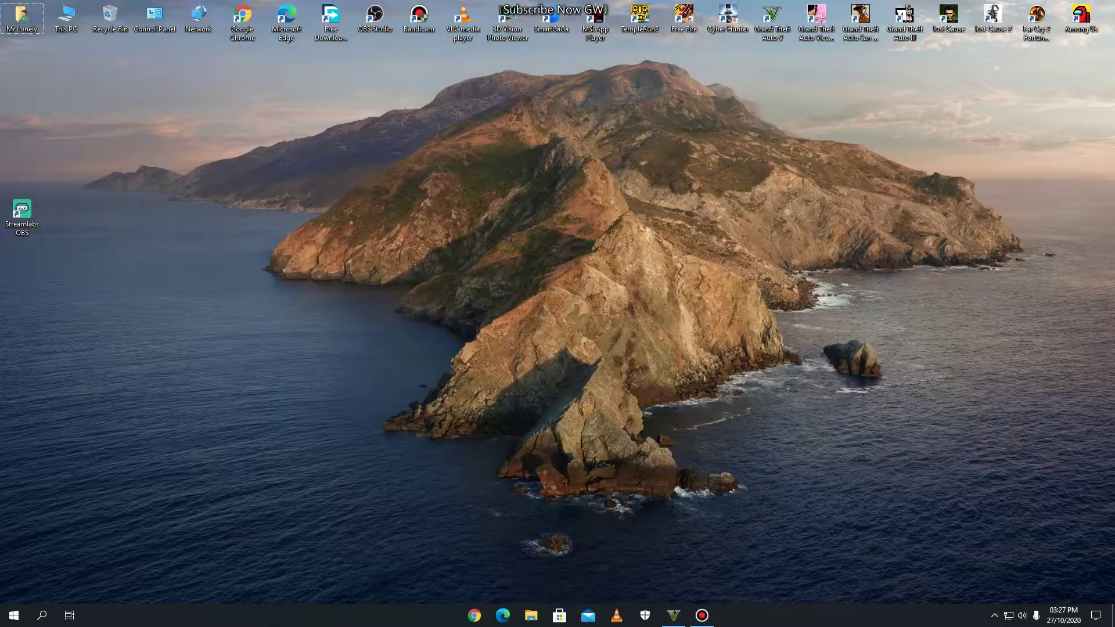
{"action": "right_click", "coordinate": [724, 177]}
{"action": "right_click", "coordinate": [752, 207]}
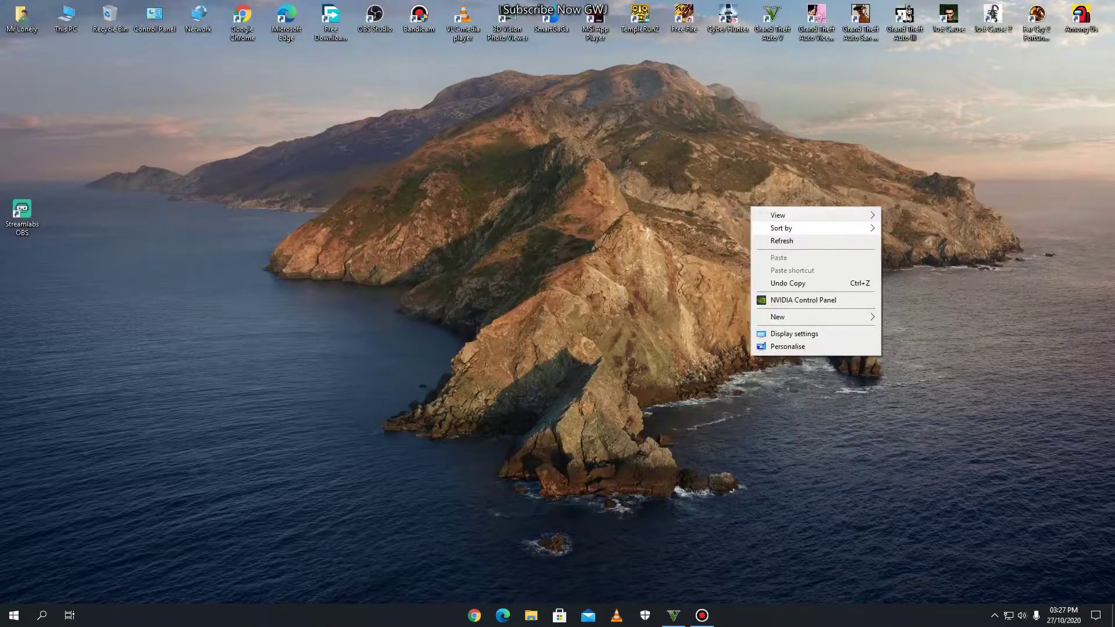
{"action": "right_click", "coordinate": [800, 245]}
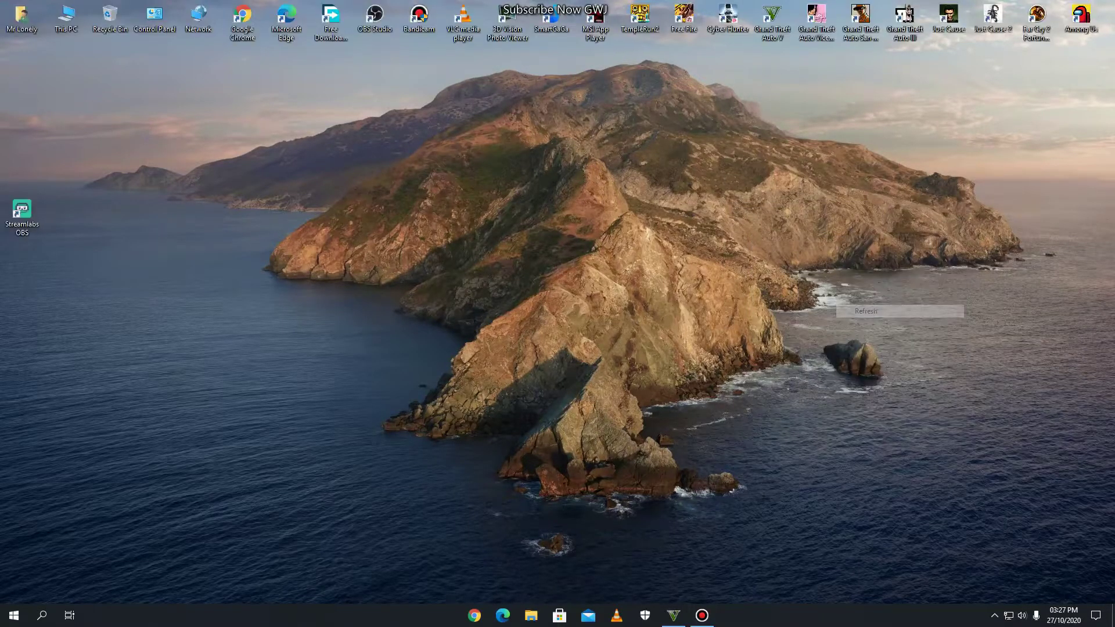
{"action": "right_click", "coordinate": [861, 310]}
{"action": "left_click", "coordinate": [891, 342]}
{"action": "right_click", "coordinate": [923, 343]}
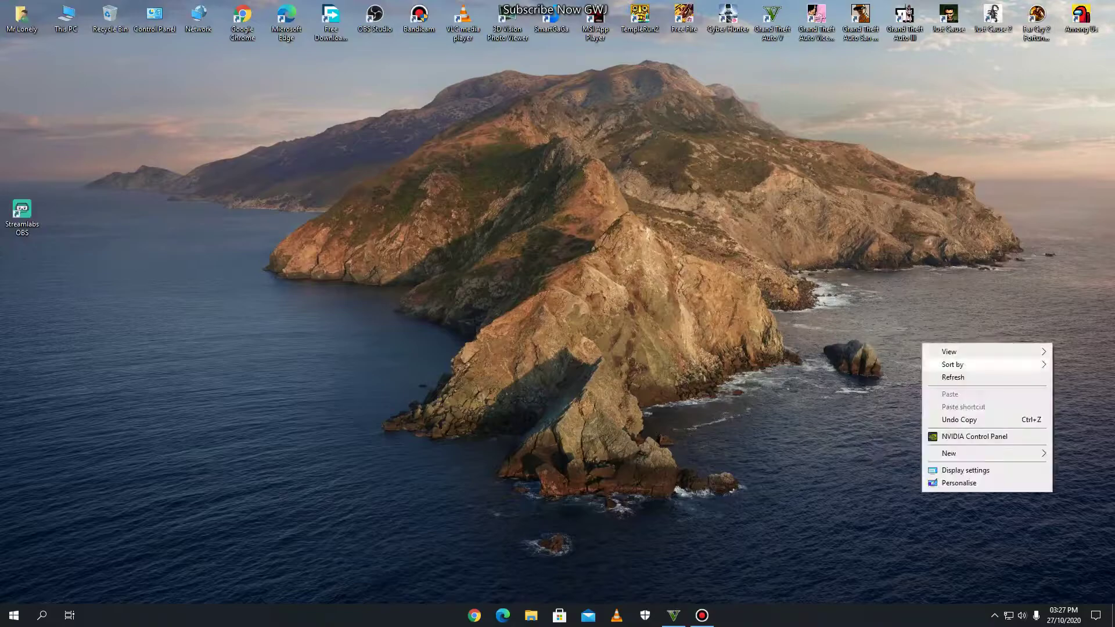
{"action": "right_click", "coordinate": [938, 376]}
{"action": "left_click", "coordinate": [969, 408]}
{"action": "right_click", "coordinate": [878, 329]}
{"action": "left_click", "coordinate": [906, 362]}
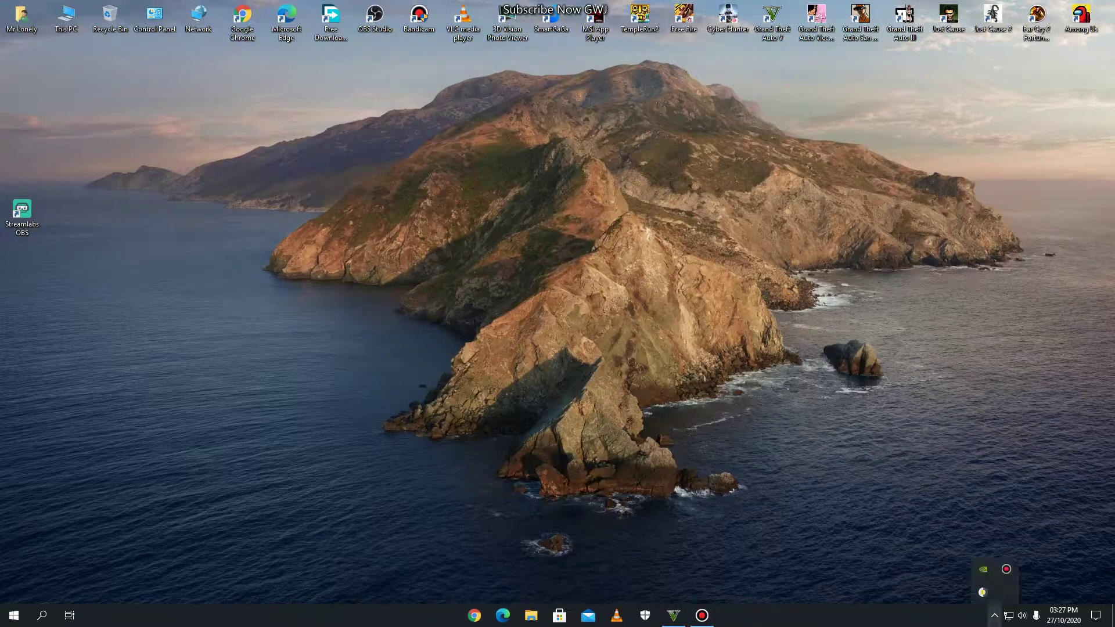
{"action": "right_click", "coordinate": [797, 375]}
{"action": "left_click", "coordinate": [828, 413]}
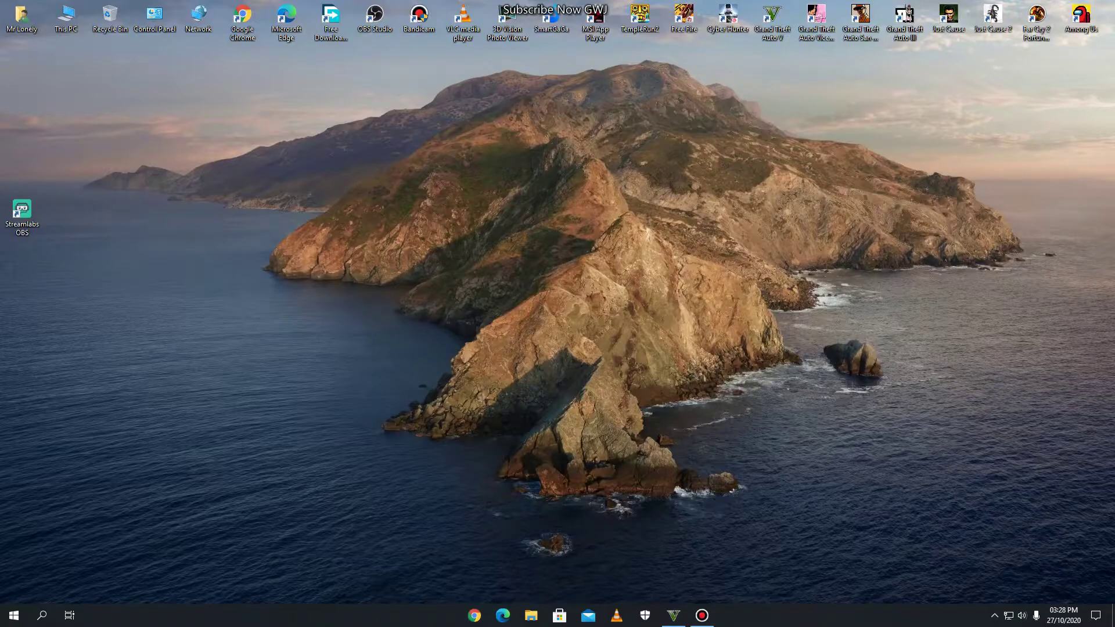
{"action": "right_click", "coordinate": [734, 324]}
{"action": "left_click", "coordinate": [788, 359]}
{"action": "right_click", "coordinate": [788, 360]}
{"action": "left_click", "coordinate": [833, 395]}
{"action": "right_click", "coordinate": [710, 314]}
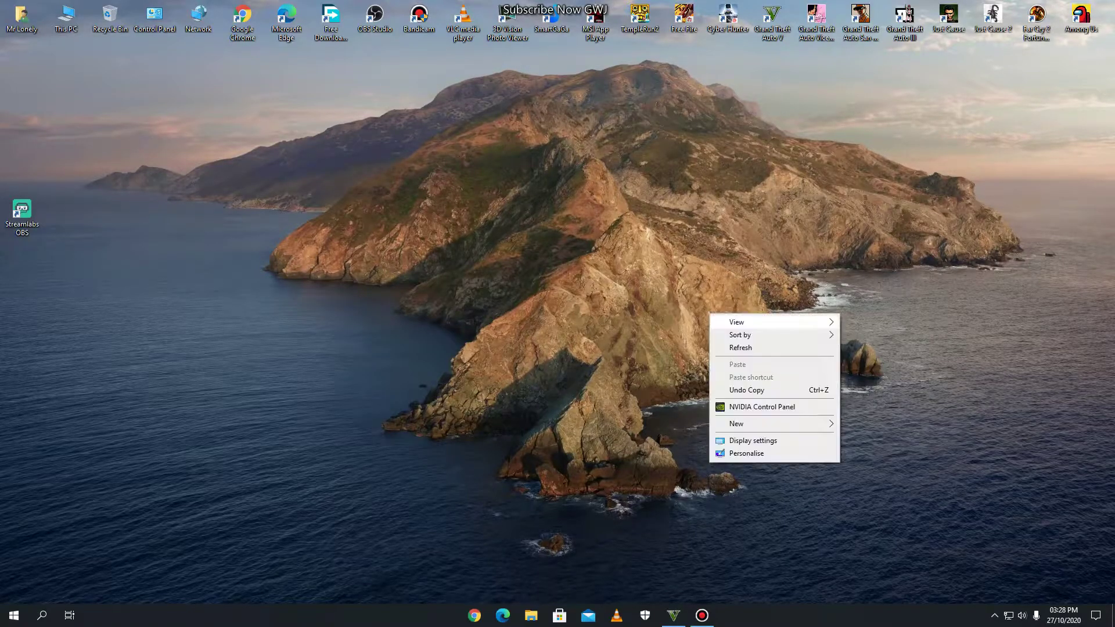
{"action": "mouse_move", "coordinate": [748, 335]}
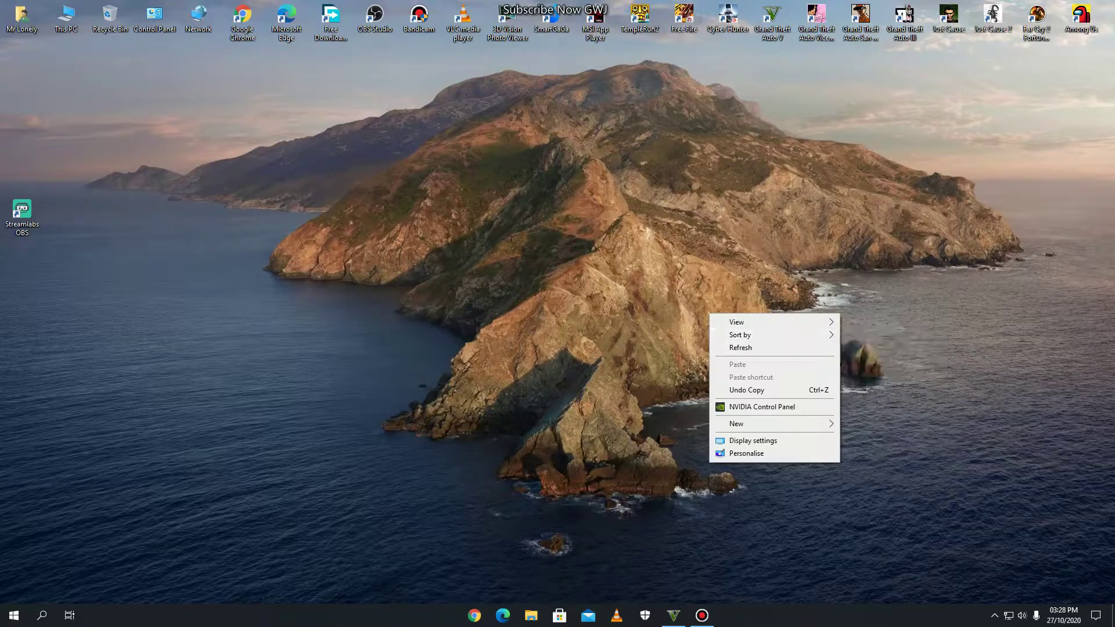
{"action": "left_click", "coordinate": [740, 347]}
{"action": "right_click", "coordinate": [742, 349]}
{"action": "left_click", "coordinate": [767, 382]}
{"action": "right_click", "coordinate": [775, 392]}
{"action": "left_click", "coordinate": [807, 424]}
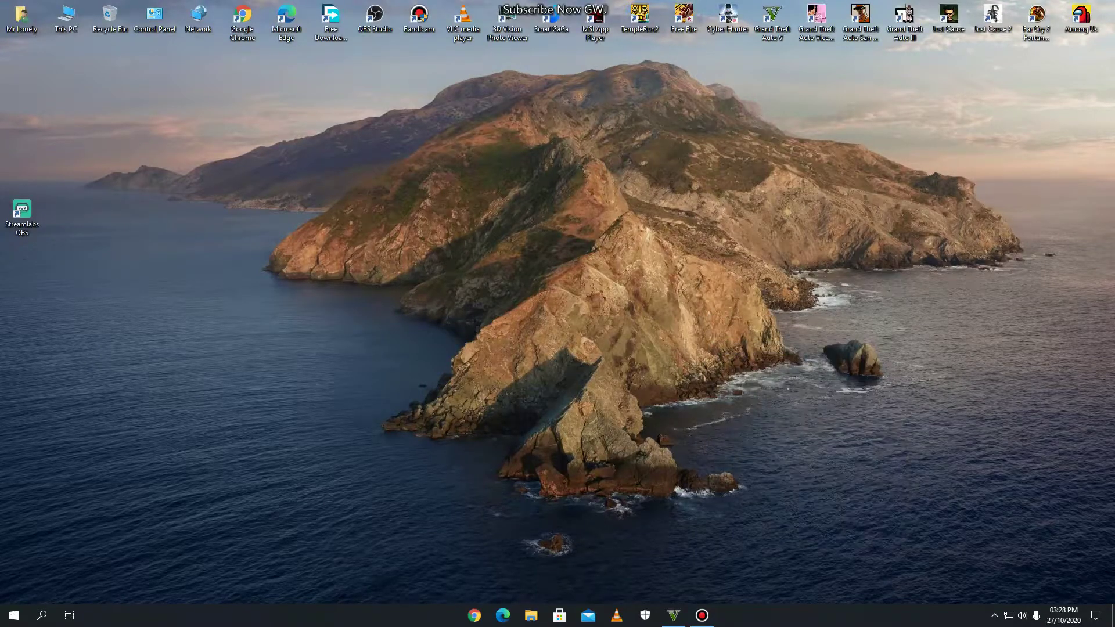
{"action": "right_click", "coordinate": [556, 250]}
{"action": "left_click", "coordinate": [586, 282]}
{"action": "right_click", "coordinate": [586, 284]}
{"action": "left_click", "coordinate": [618, 317]}
{"action": "right_click", "coordinate": [617, 312]}
{"action": "left_click", "coordinate": [645, 347]}
{"action": "right_click", "coordinate": [660, 354]}
{"action": "left_click", "coordinate": [681, 388]}
{"action": "right_click", "coordinate": [650, 335]}
{"action": "left_click", "coordinate": [679, 369]}
{"action": "right_click", "coordinate": [758, 335]}
{"action": "right_click", "coordinate": [790, 367]}
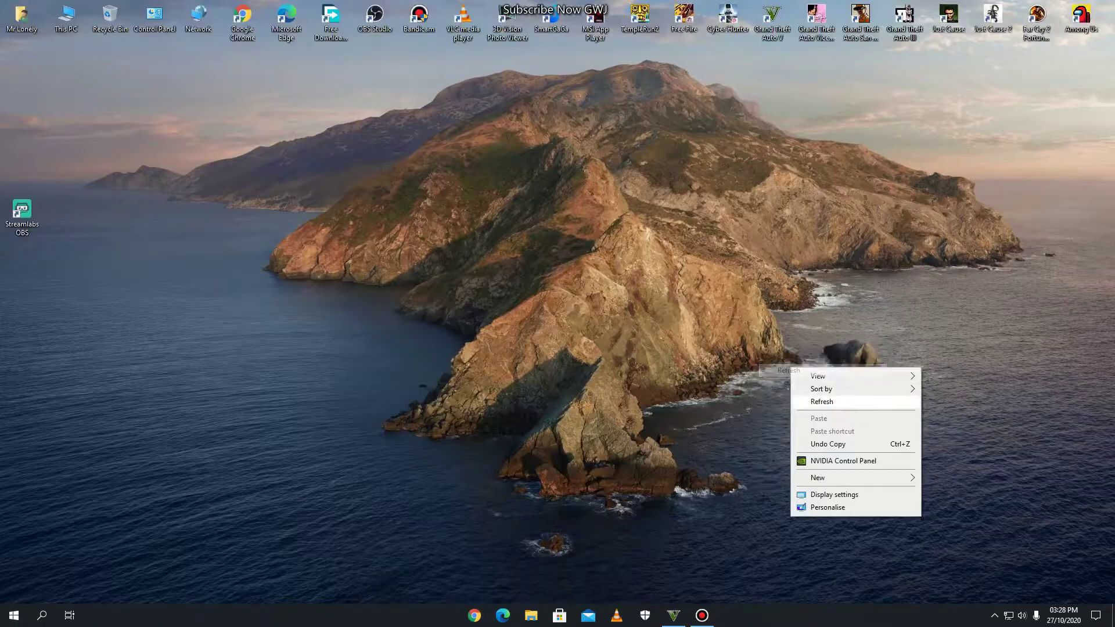
{"action": "right_click", "coordinate": [826, 398]}
{"action": "left_click", "coordinate": [830, 433]}
{"action": "right_click", "coordinate": [729, 346]}
{"action": "left_click", "coordinate": [735, 382]}
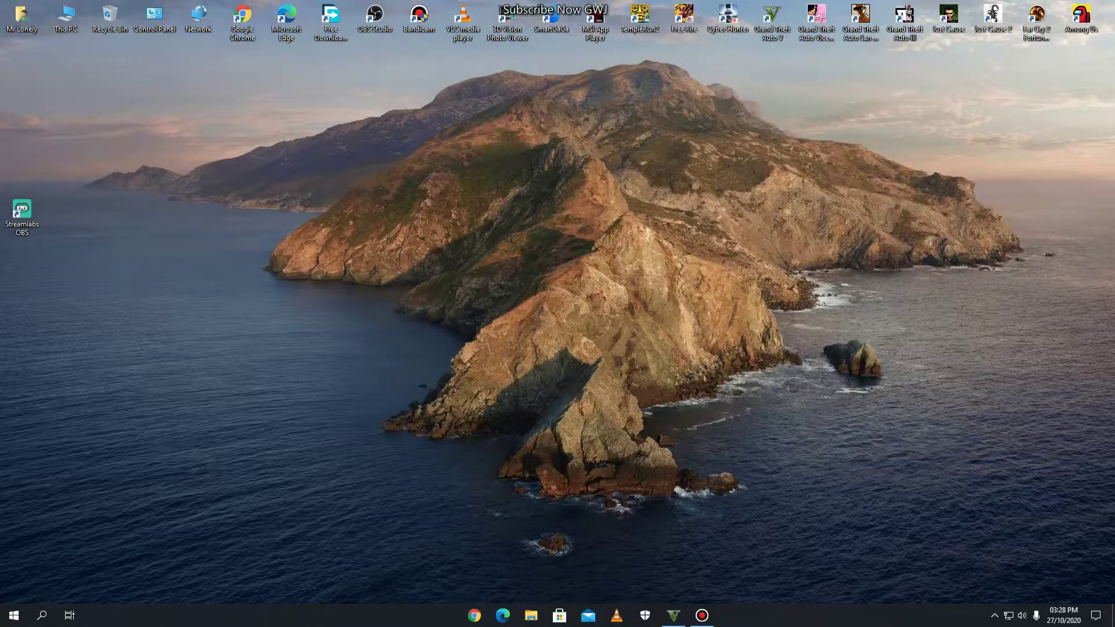
{"action": "left_click", "coordinate": [701, 615]}
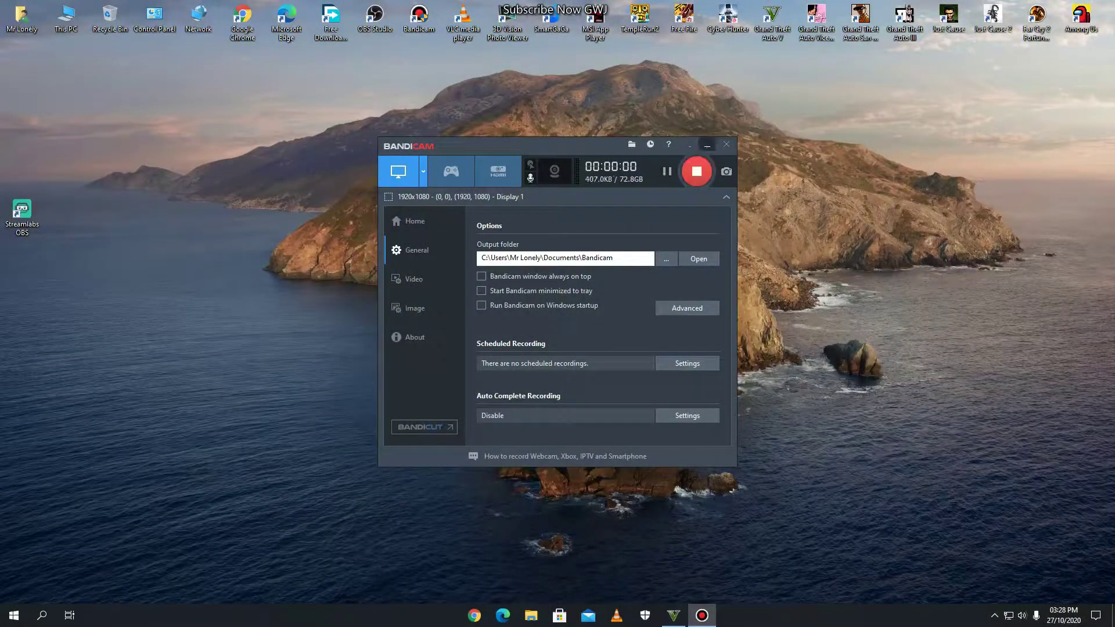
{"action": "left_click", "coordinate": [707, 145]}
{"action": "right_click", "coordinate": [568, 196]}
{"action": "left_click", "coordinate": [589, 229]}
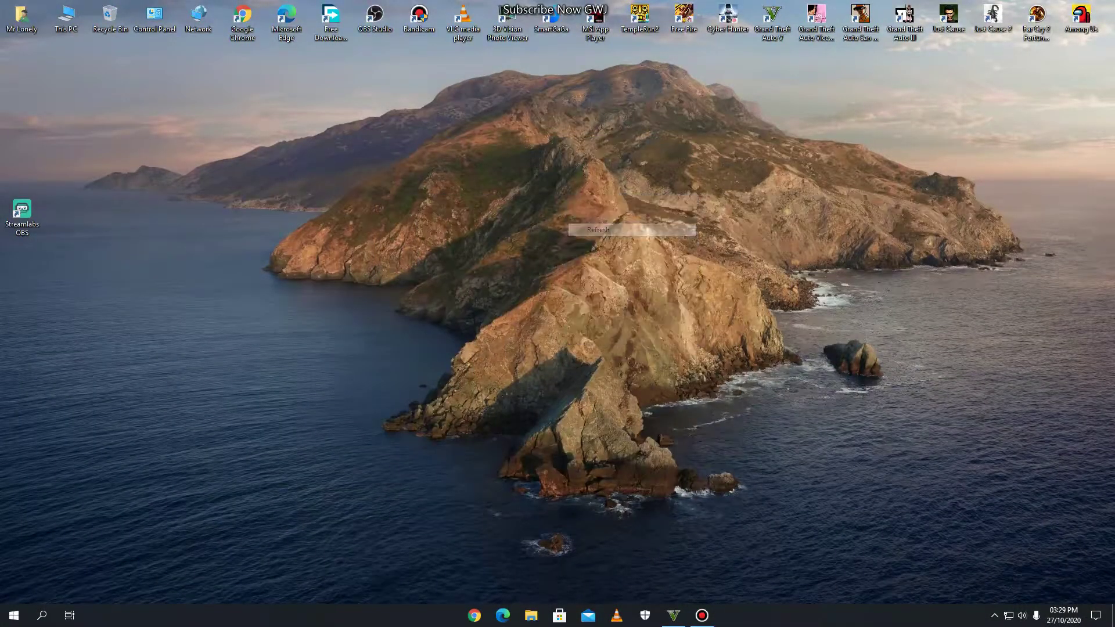
{"action": "right_click", "coordinate": [419, 232]}
{"action": "left_click", "coordinate": [453, 270]}
{"action": "right_click", "coordinate": [497, 238]}
{"action": "left_click", "coordinate": [531, 273]}
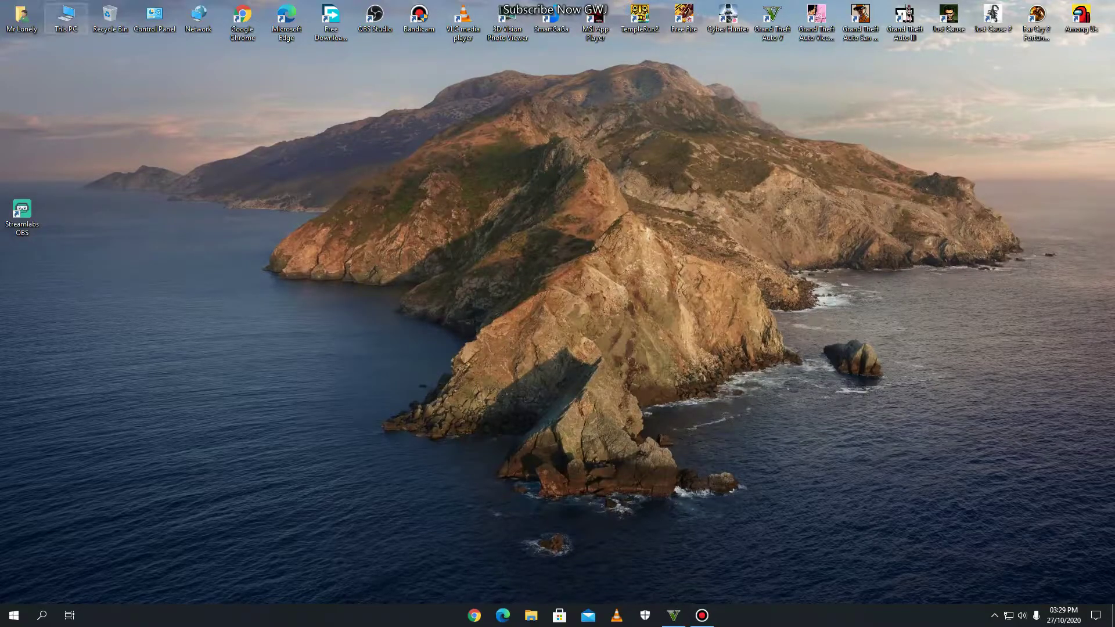
Open This PC and go to the Documents folder.
{"action": "double_click", "coordinate": [66, 16]}
{"action": "right_click", "coordinate": [257, 264]}
{"action": "left_click", "coordinate": [288, 308]}
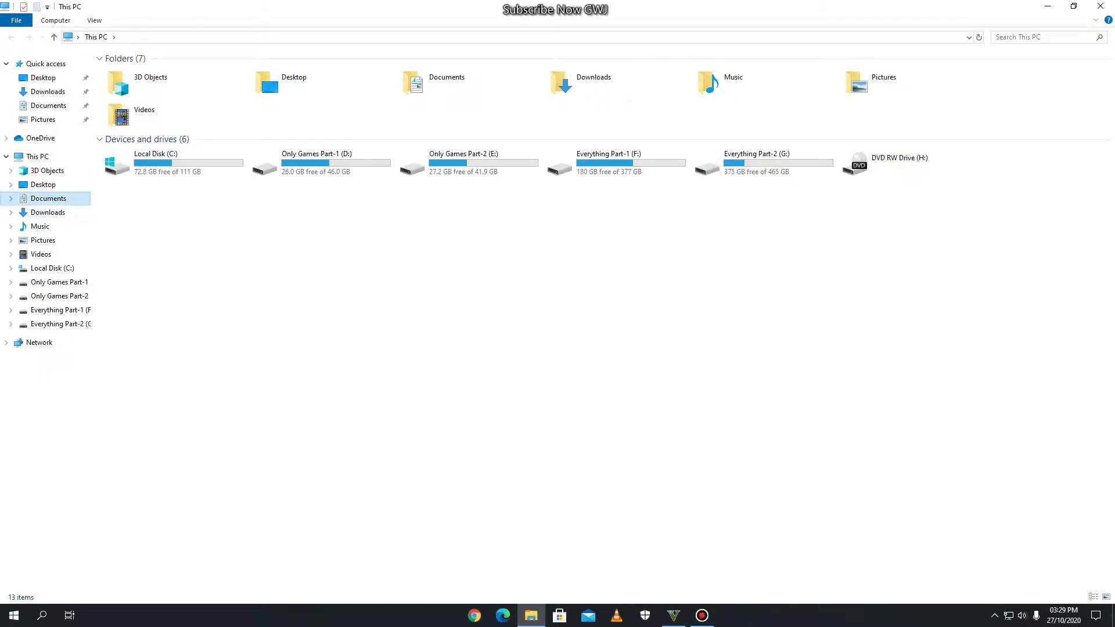
{"action": "left_click", "coordinate": [48, 198]}
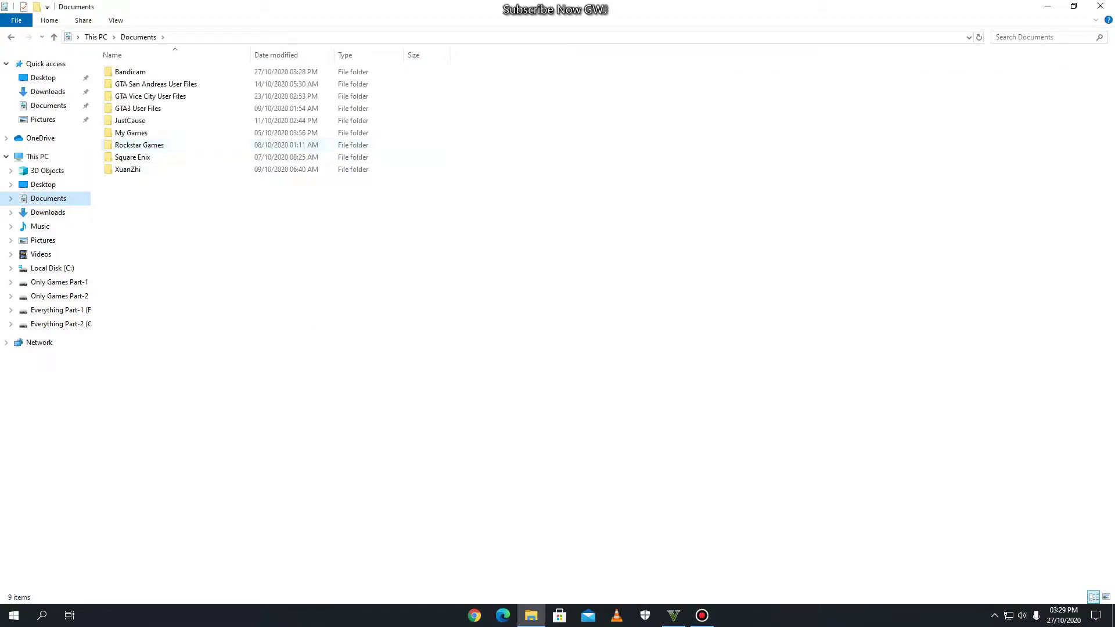
{"action": "right_click", "coordinate": [717, 205]}
{"action": "left_click", "coordinate": [749, 362]}
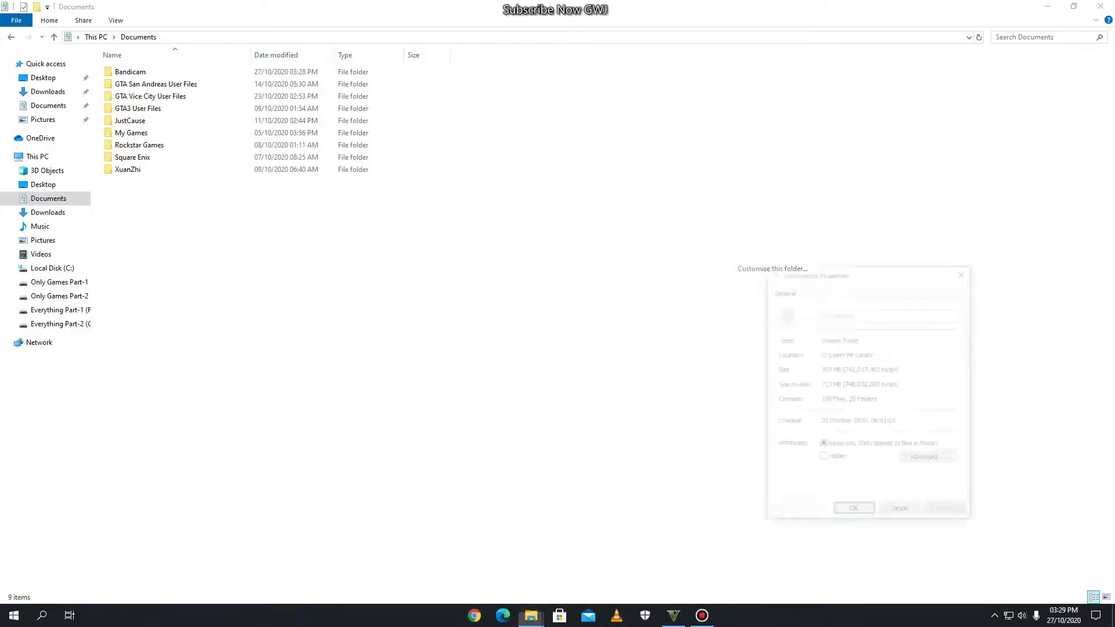
{"action": "left_click", "coordinate": [964, 271]}
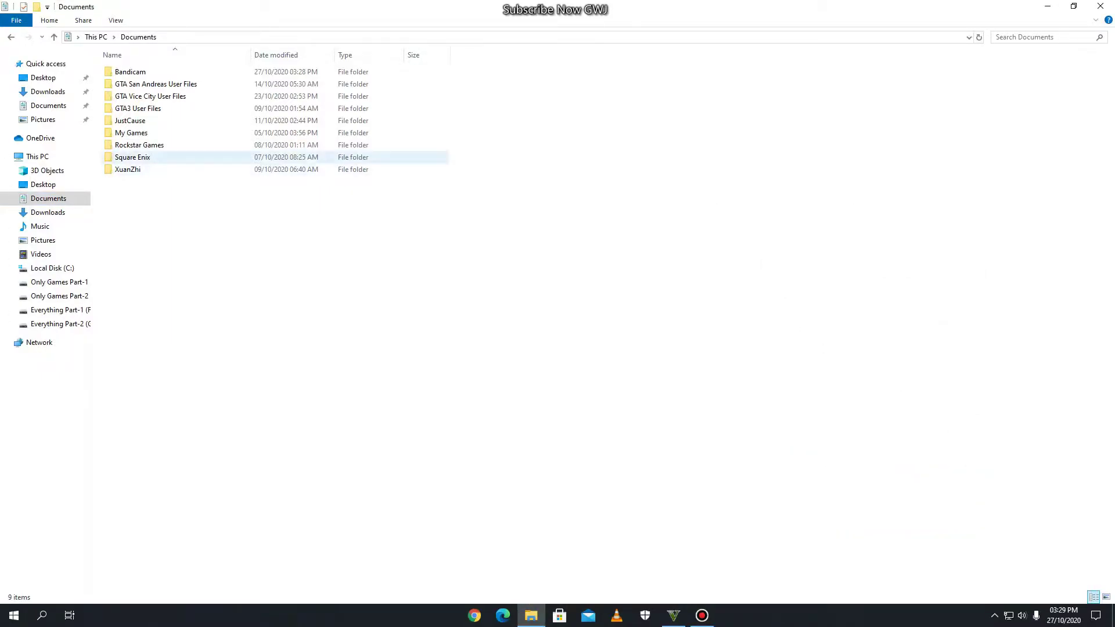
Open the GTA V folder inside the Rockstar Games folder.
{"action": "double_click", "coordinate": [140, 145]}
{"action": "left_click", "coordinate": [139, 72]}
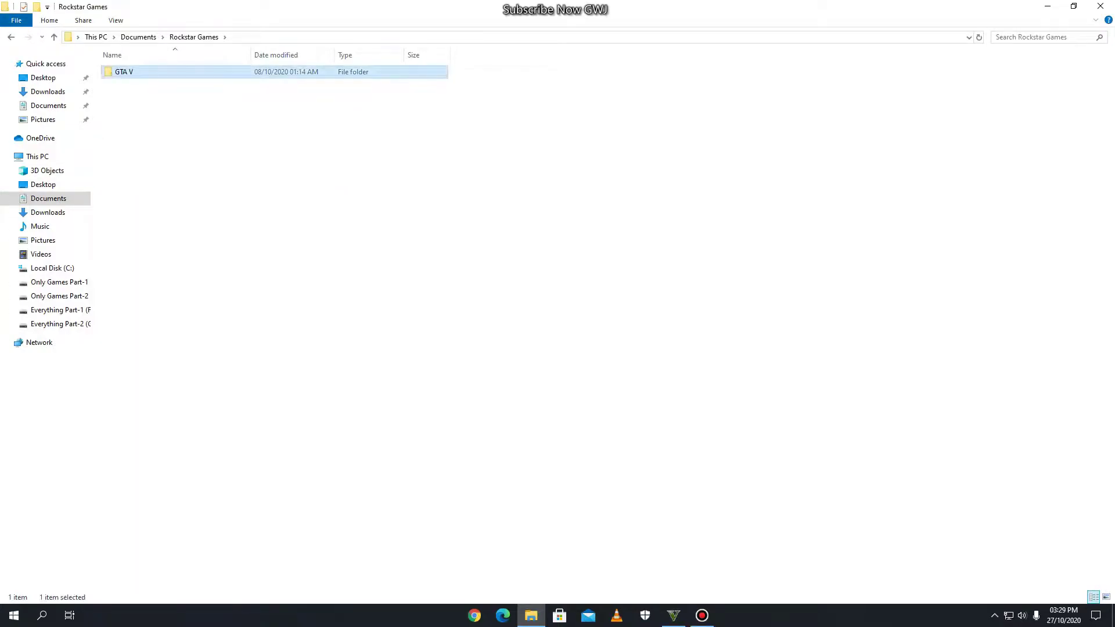
{"action": "double_click", "coordinate": [139, 72]}
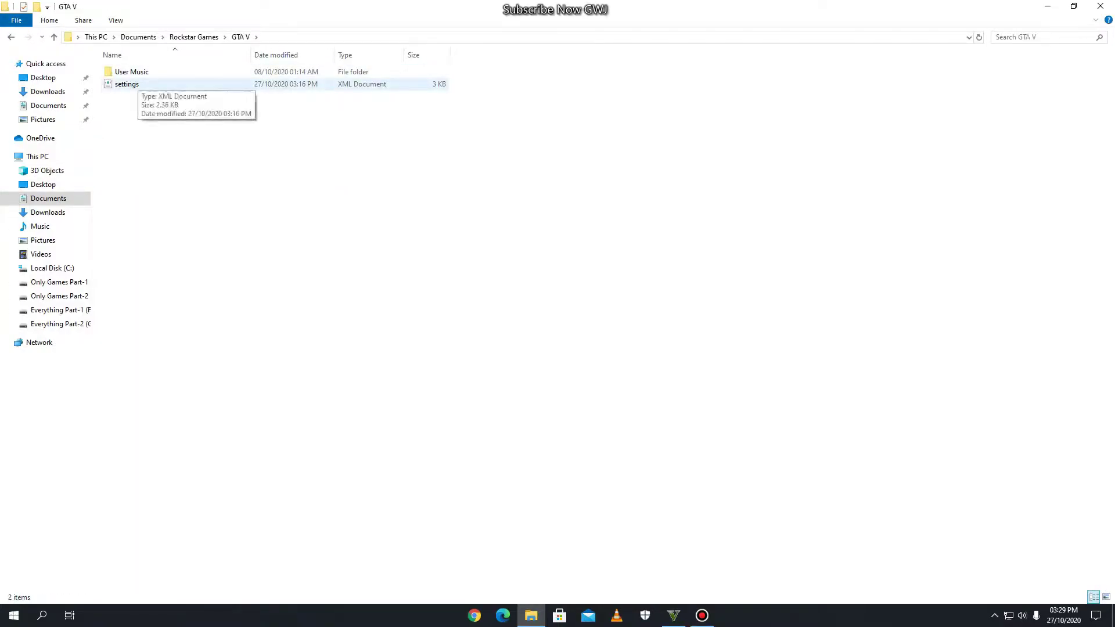
{"action": "right_click", "coordinate": [133, 84]}
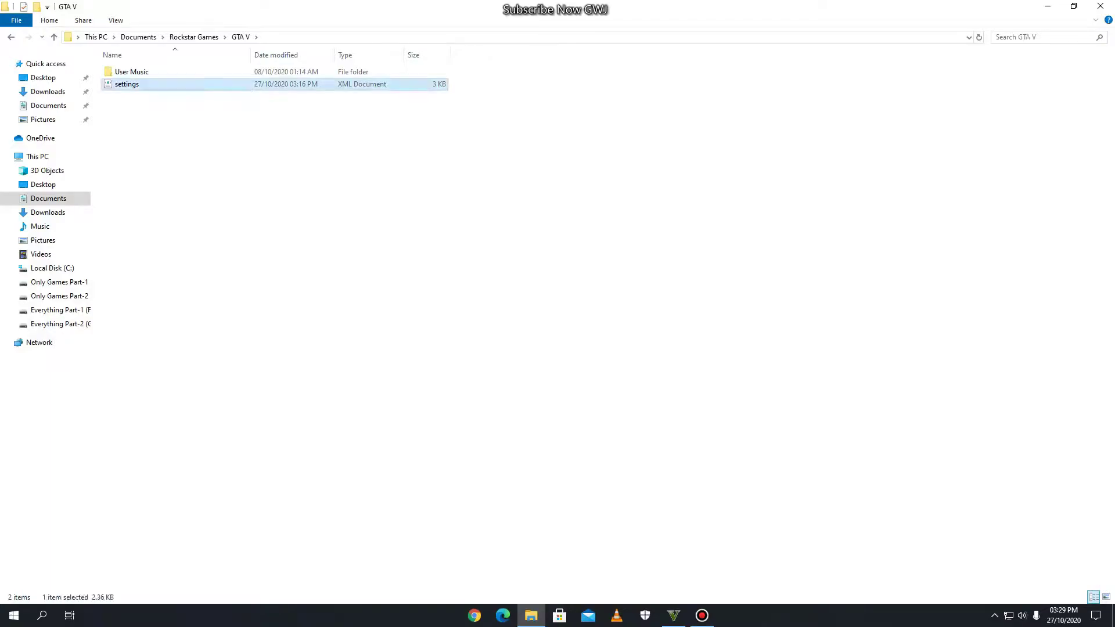
{"action": "left_click", "coordinate": [149, 91]}
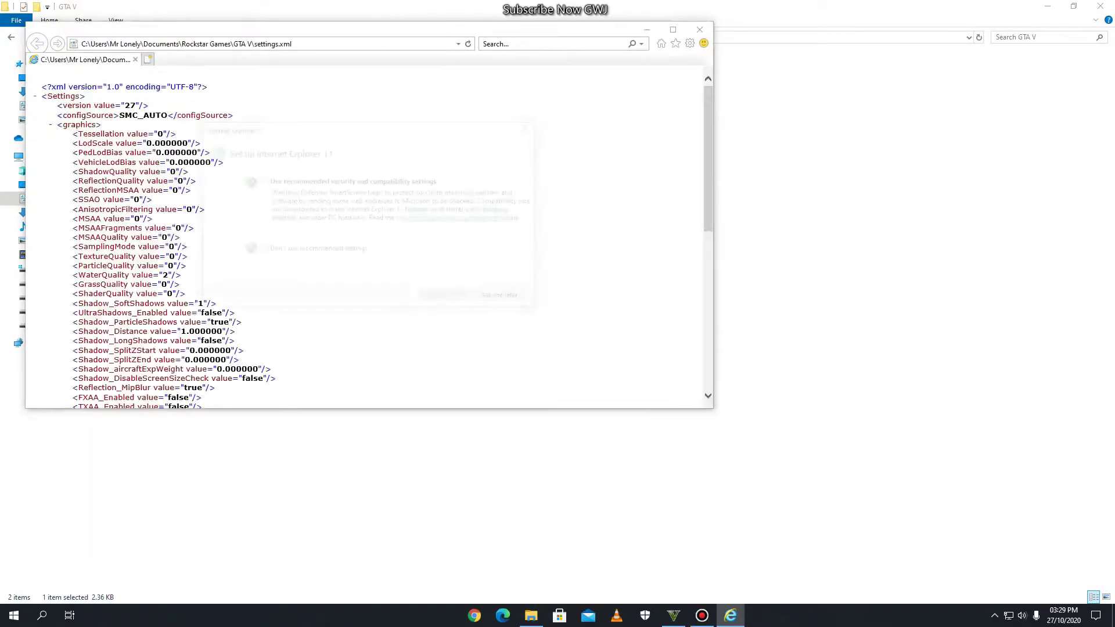
{"action": "left_click", "coordinate": [505, 299]}
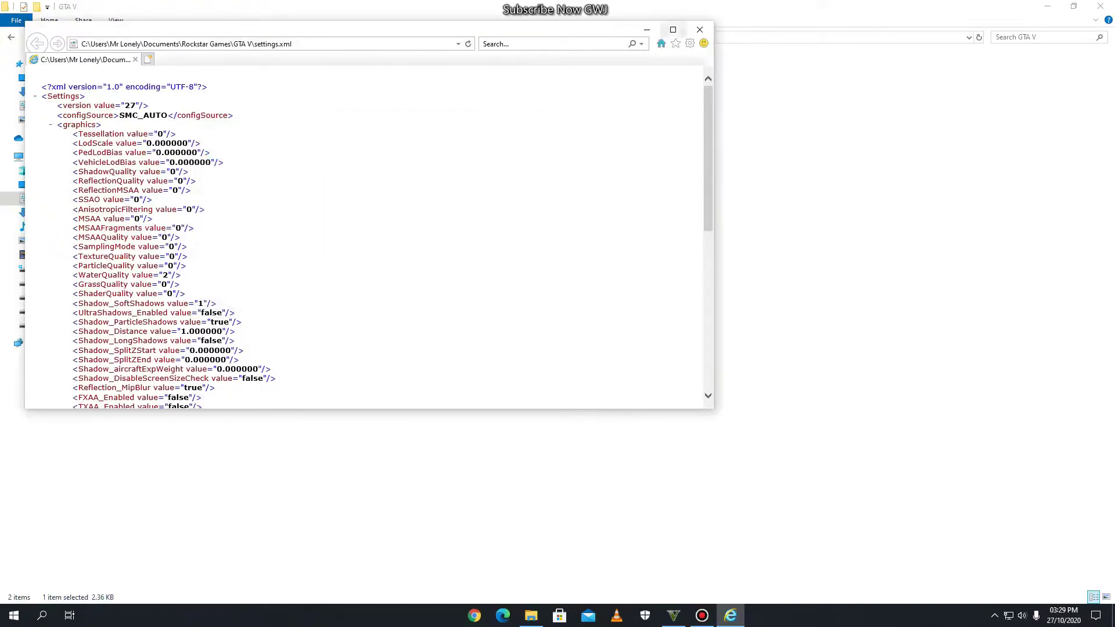
{"action": "left_click", "coordinate": [673, 29]}
{"action": "left_click", "coordinate": [1101, 6]}
Open the GTA V settings XML file for editing in Notepad and look through its graphics and system entries.
{"action": "right_click", "coordinate": [178, 83]}
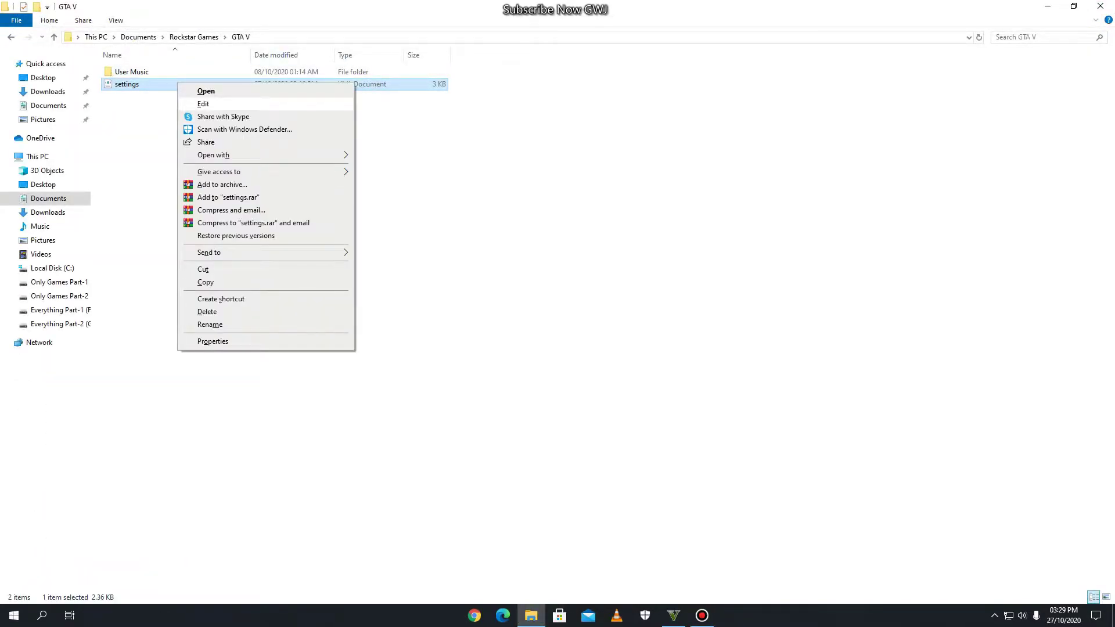
{"action": "left_click", "coordinate": [203, 103]}
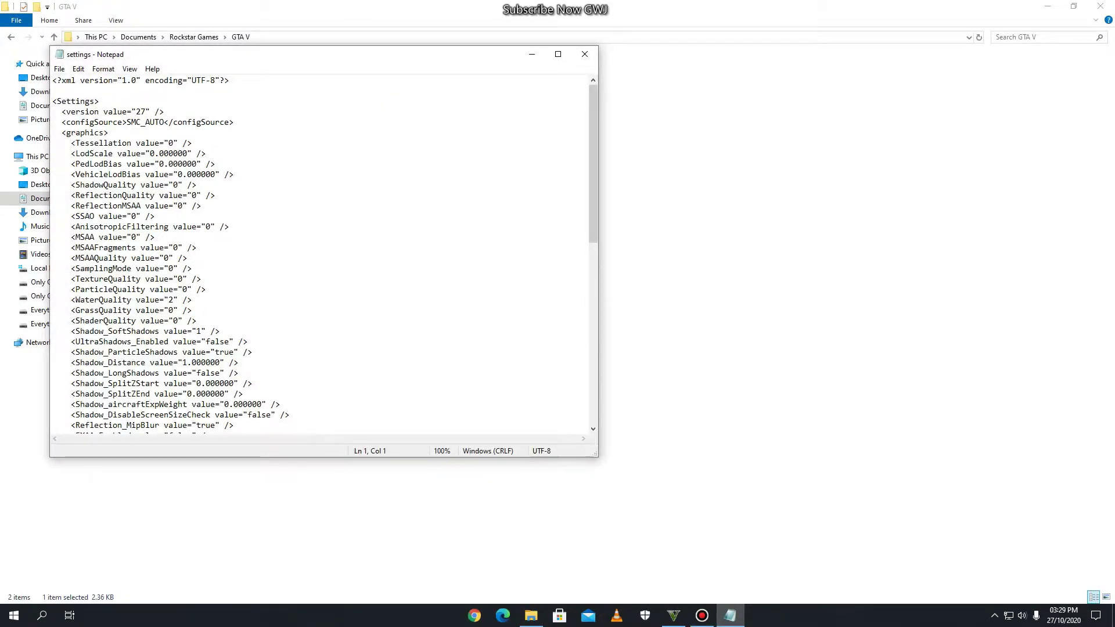
{"action": "scroll", "coordinate": [319, 256], "scroll_direction": "down", "scroll_amount": 6}
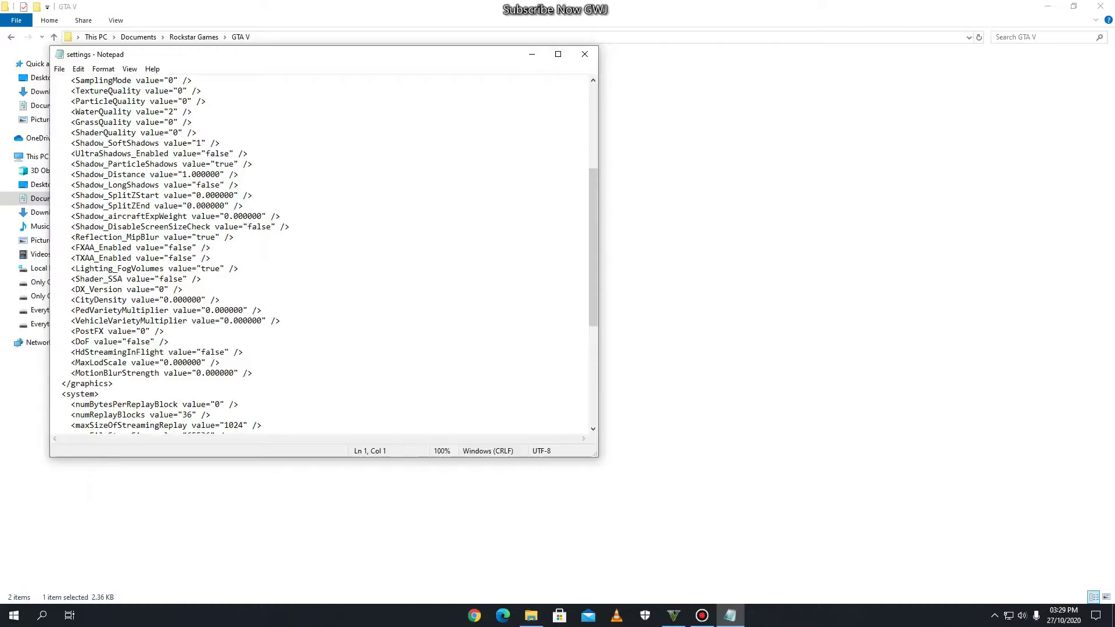
{"action": "scroll", "coordinate": [319, 255], "scroll_direction": "down", "scroll_amount": 2}
{"action": "scroll", "coordinate": [319, 255], "scroll_direction": "up", "scroll_amount": 8}
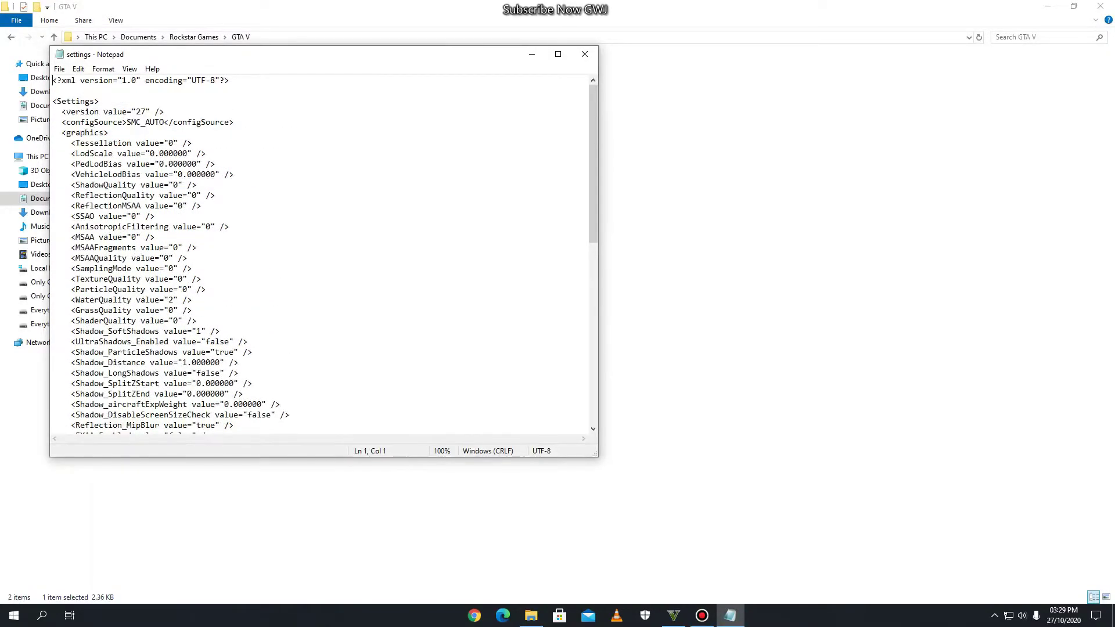
Try a ShadowQuality value of 1 in the settings file, then set it back to 0.
{"action": "left_click", "coordinate": [173, 185]}
{"action": "key", "text": "Delete"}
{"action": "type", "text": "1"}
{"action": "key", "text": "BackSpace"}
{"action": "type", "text": "0"}
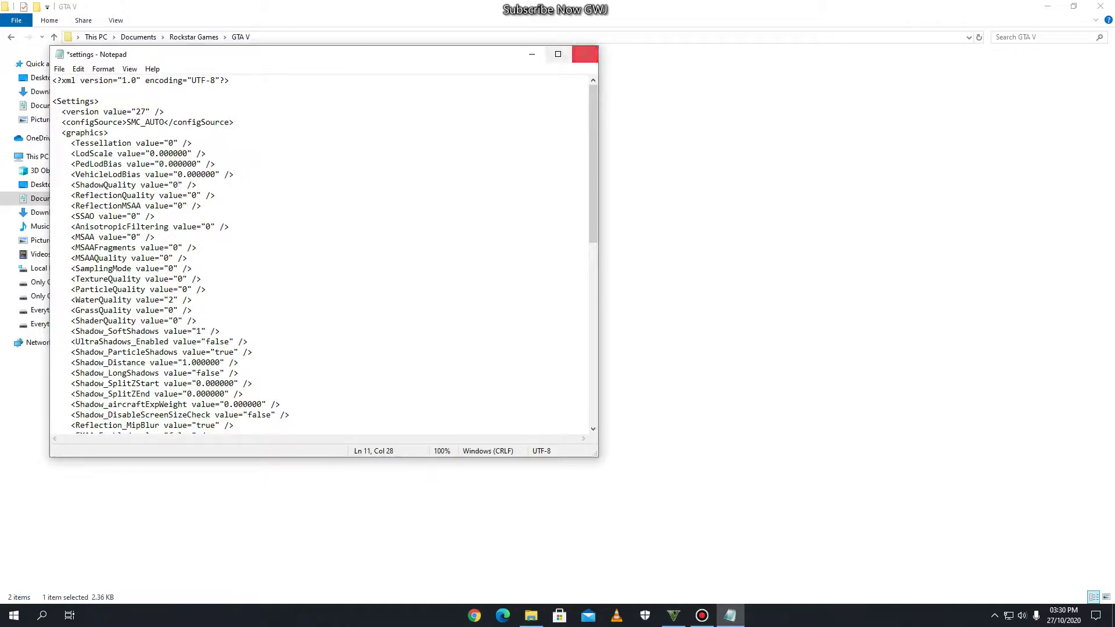
Close the settings file without saving the changes and close the GTA V folder window.
{"action": "left_click", "coordinate": [59, 69]}
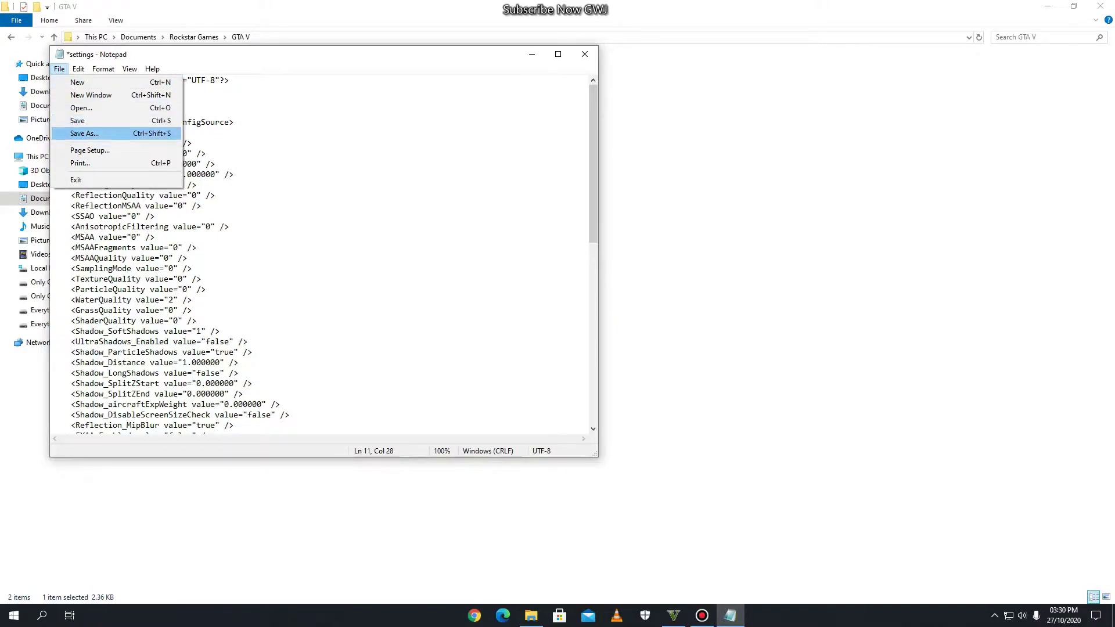
{"action": "left_click", "coordinate": [584, 54]}
{"action": "left_click", "coordinate": [585, 54]}
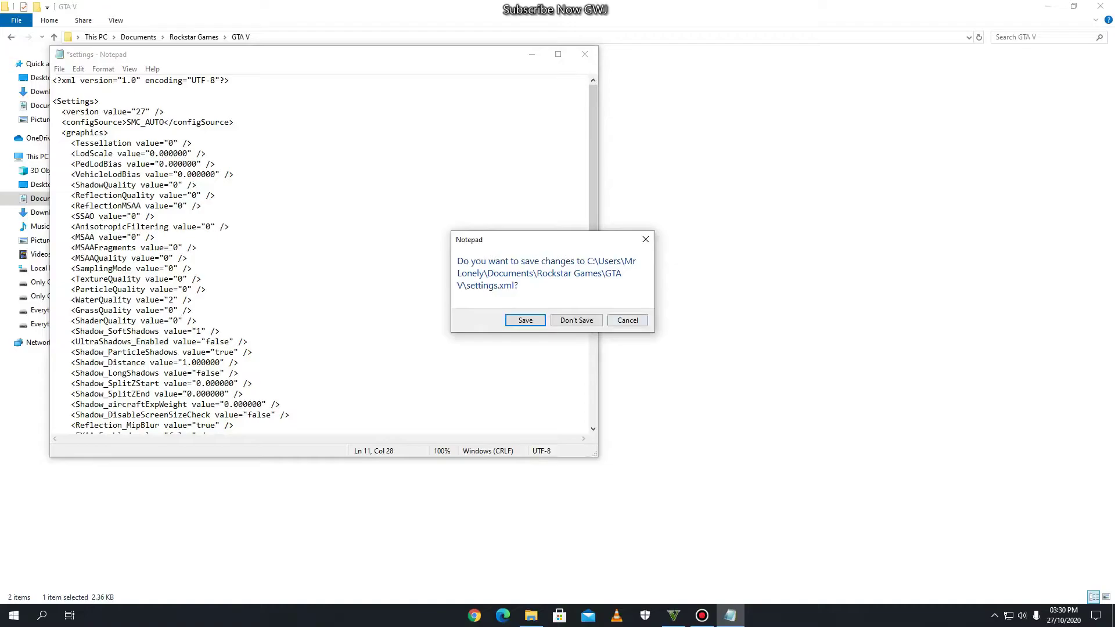
{"action": "left_click", "coordinate": [627, 320]}
{"action": "left_click", "coordinate": [585, 54]}
{"action": "mouse_move", "coordinate": [674, 615]}
{"action": "left_click", "coordinate": [576, 320]}
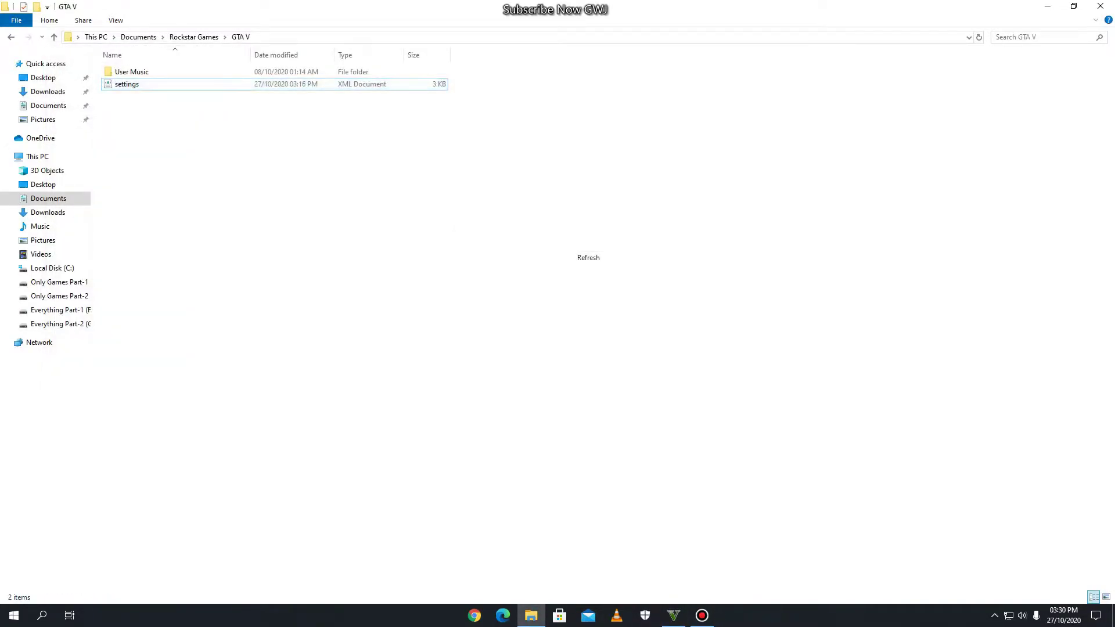
{"action": "right_click", "coordinate": [386, 225]}
{"action": "left_click", "coordinate": [415, 271]}
{"action": "left_click", "coordinate": [1100, 7]}
{"action": "right_click", "coordinate": [319, 215]}
{"action": "left_click", "coordinate": [348, 249]}
{"action": "right_click", "coordinate": [346, 250]}
{"action": "left_click", "coordinate": [376, 285]}
{"action": "right_click", "coordinate": [440, 278]}
{"action": "left_click", "coordinate": [464, 313]}
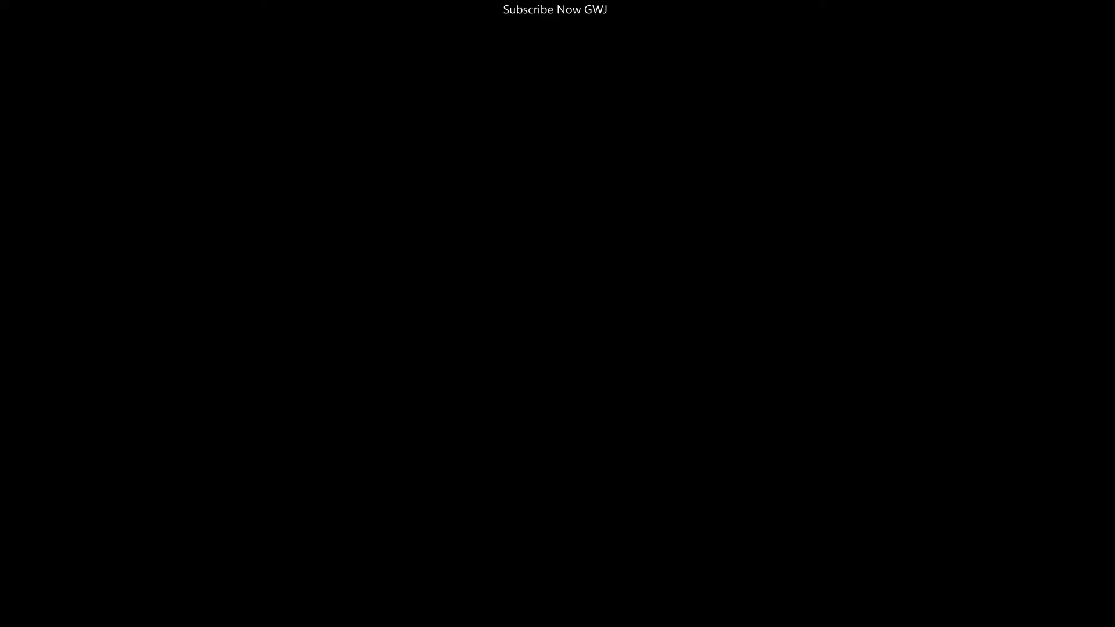
{"action": "key", "text": "super"}
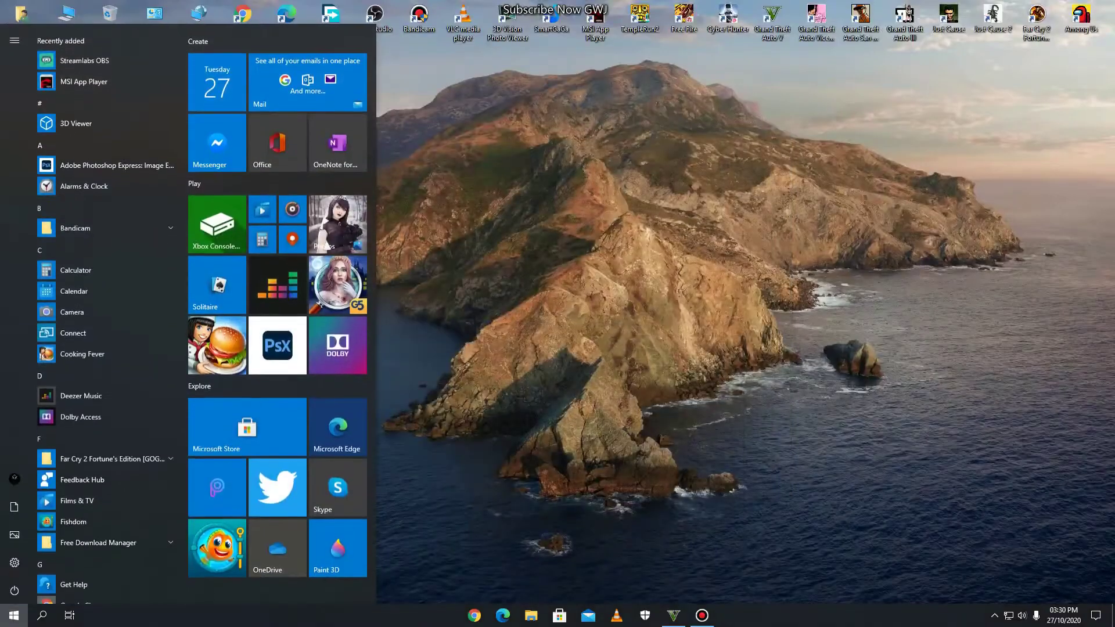
{"action": "right_click", "coordinate": [576, 310]}
{"action": "left_click", "coordinate": [591, 345]}
{"action": "left_click_drag", "start_coordinate": [585, 328], "coordinate": [433, 215]}
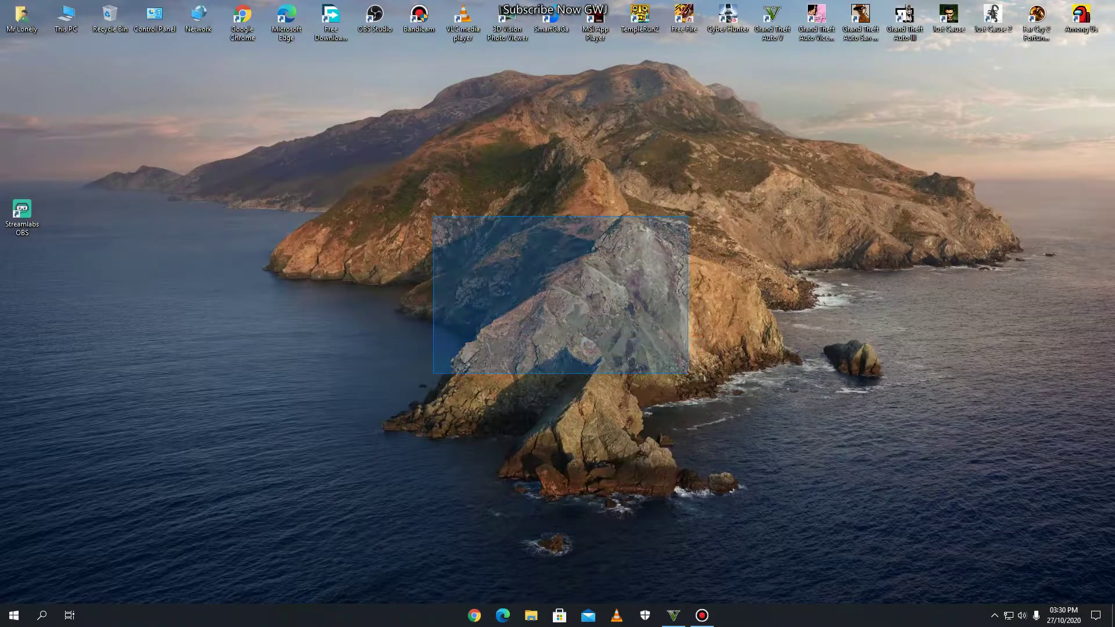
{"action": "left_click", "coordinate": [702, 615]}
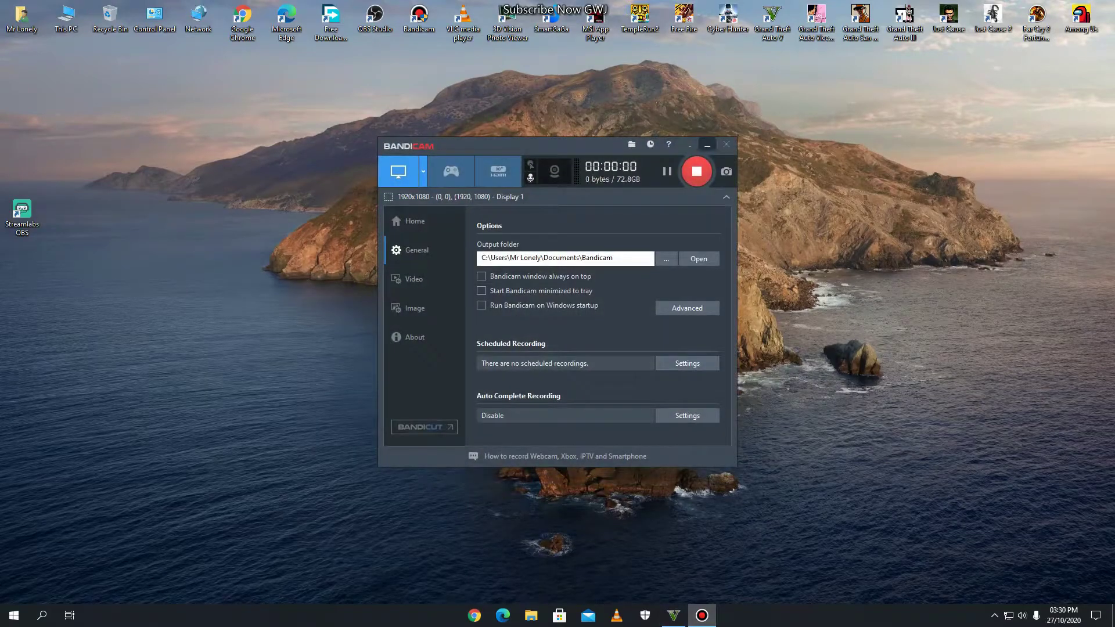
{"action": "left_click", "coordinate": [707, 143]}
{"action": "right_click", "coordinate": [435, 286]}
{"action": "left_click", "coordinate": [451, 320]}
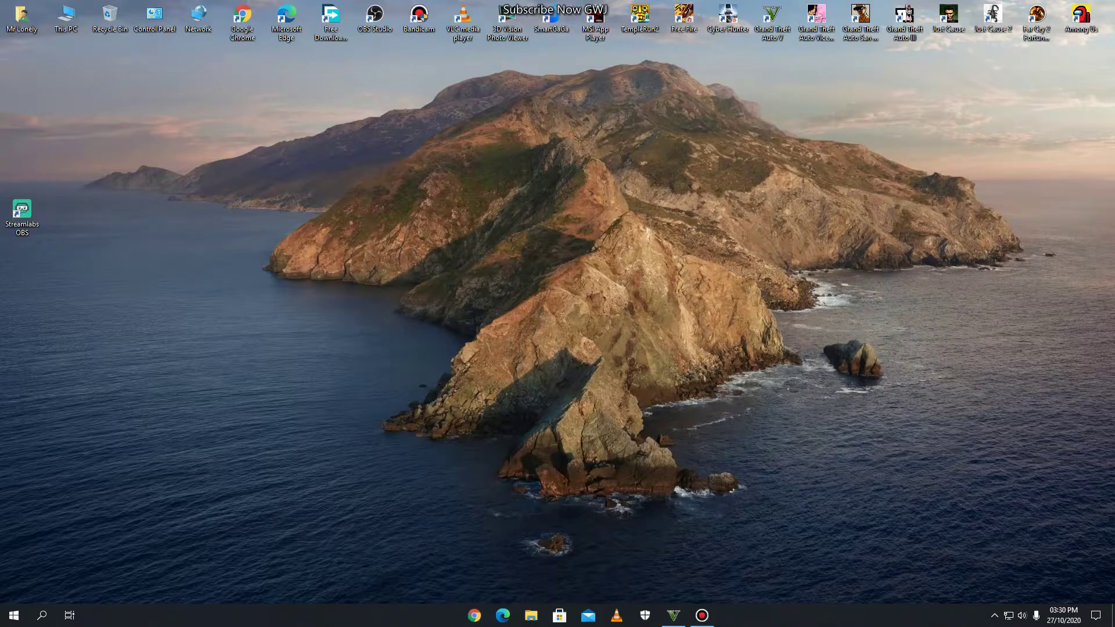
{"action": "right_click", "coordinate": [592, 335]}
{"action": "left_click", "coordinate": [615, 368]}
{"action": "right_click", "coordinate": [639, 367]}
{"action": "left_click", "coordinate": [662, 400]}
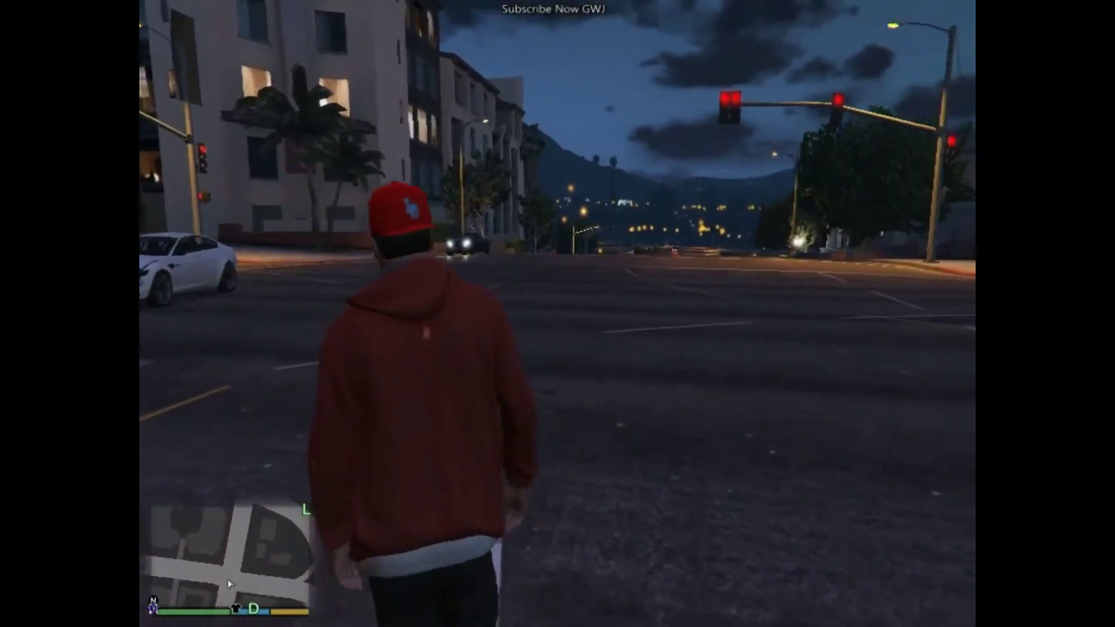
Pause the game and open its Graphics settings at the Resolution option.
{"action": "key", "text": "Escape"}
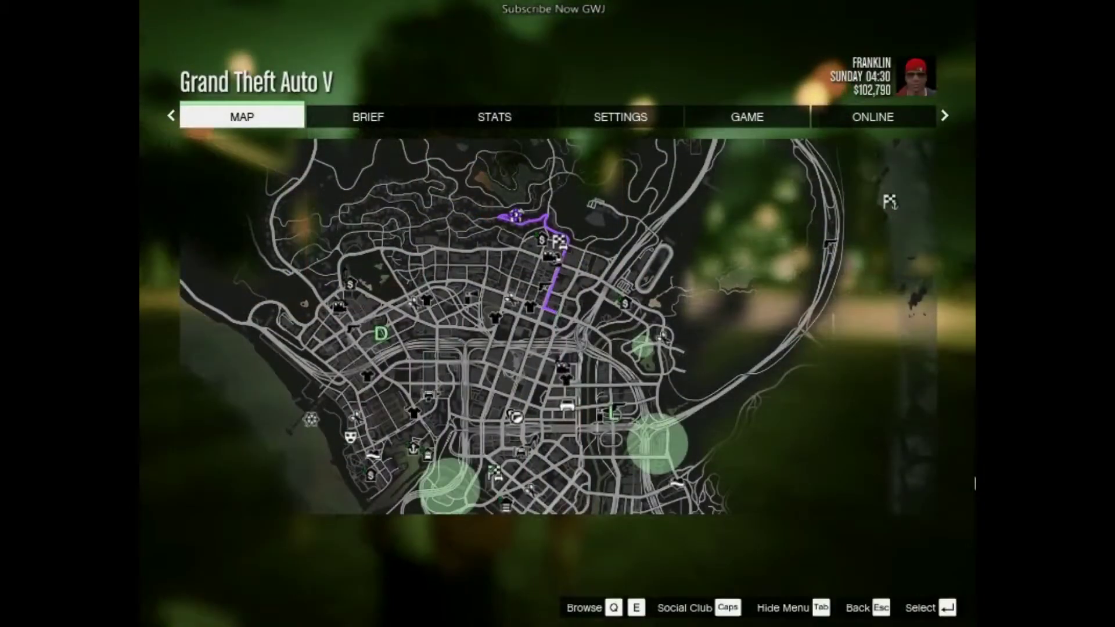
{"action": "left_click", "coordinate": [610, 119]}
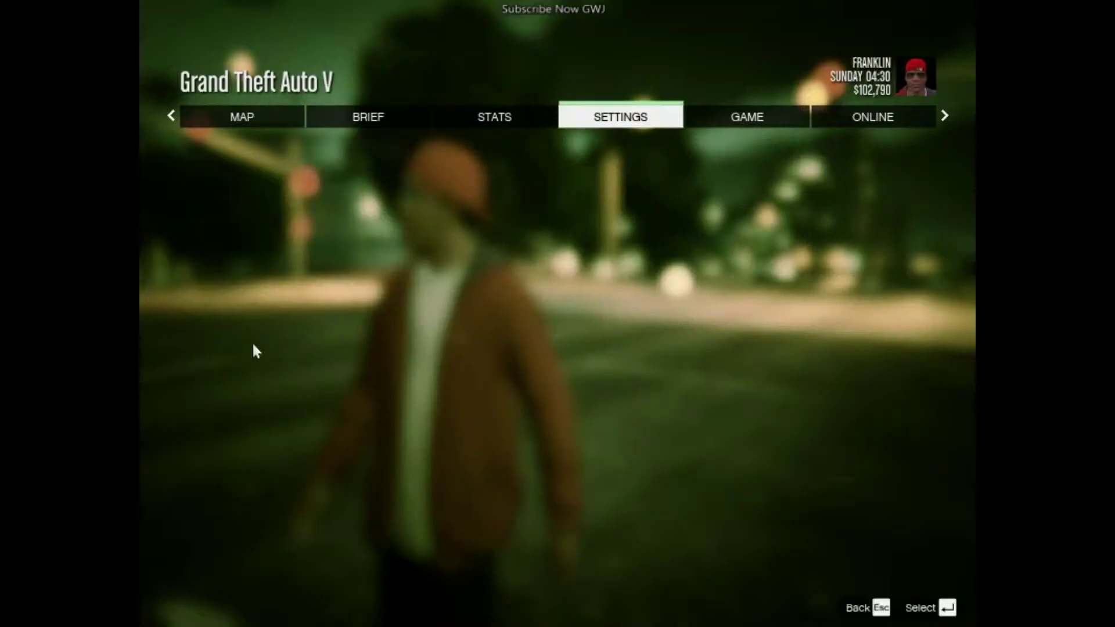
{"action": "left_click", "coordinate": [212, 292]}
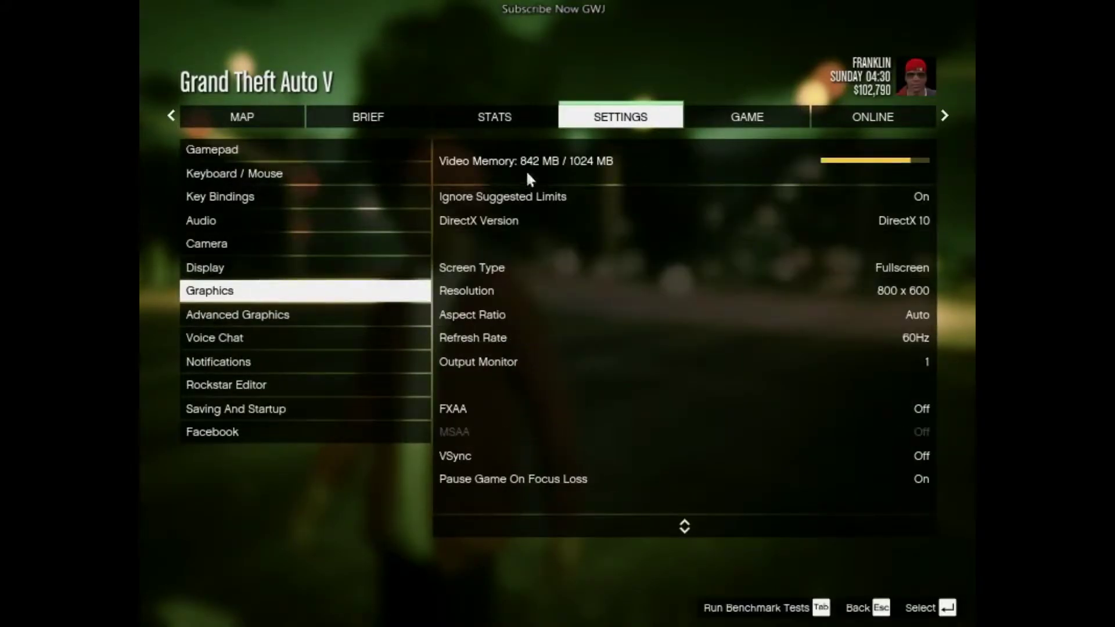
{"action": "left_click", "coordinate": [747, 289]}
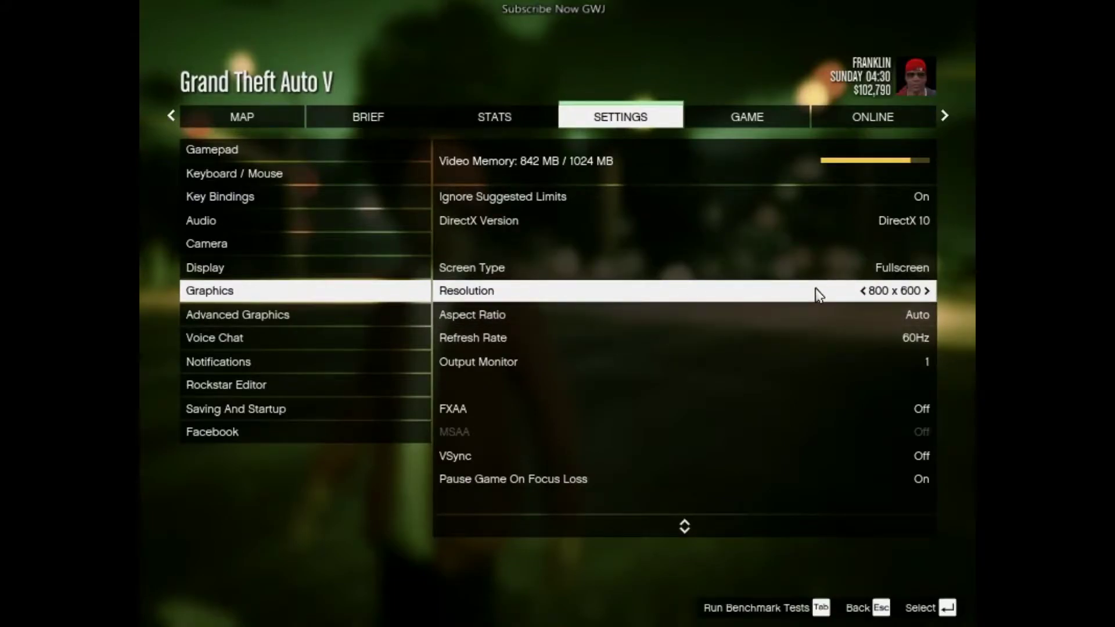
Try a 16:10 aspect ratio in the Graphics settings, then set Aspect Ratio back to Auto.
{"action": "key", "text": "Down"}
{"action": "key", "text": "Right"}
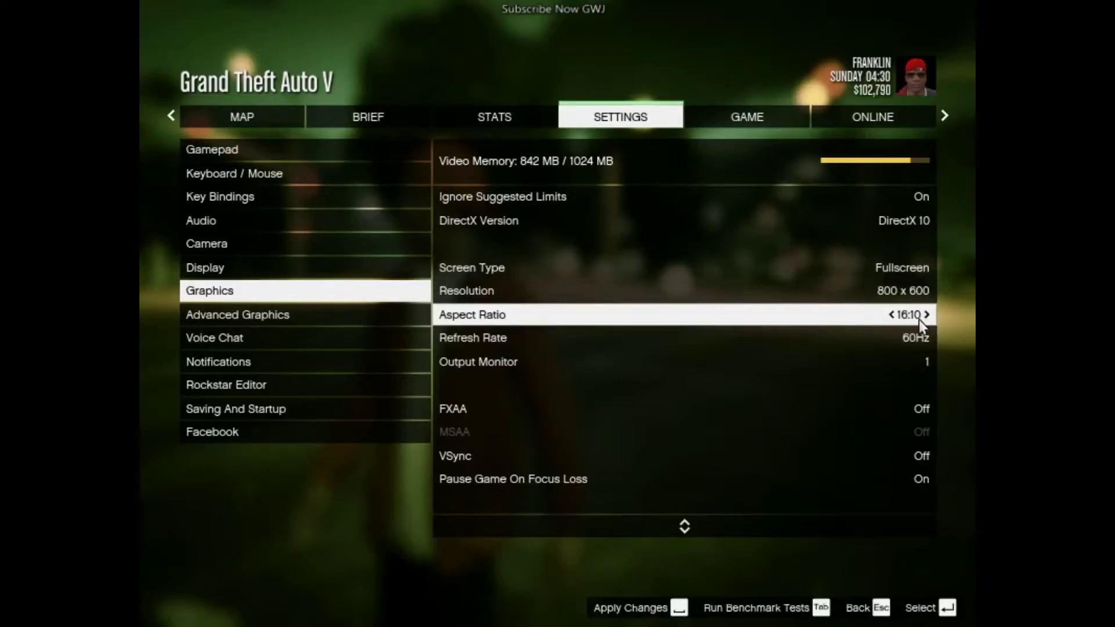
{"action": "key", "text": "Left"}
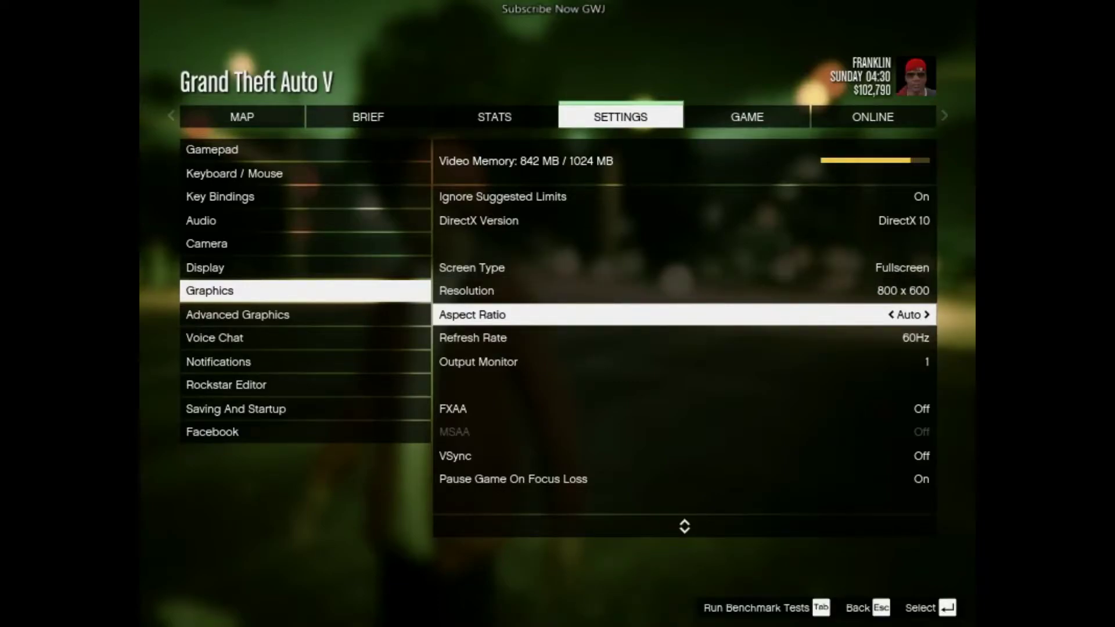
{"action": "key", "text": "Right"}
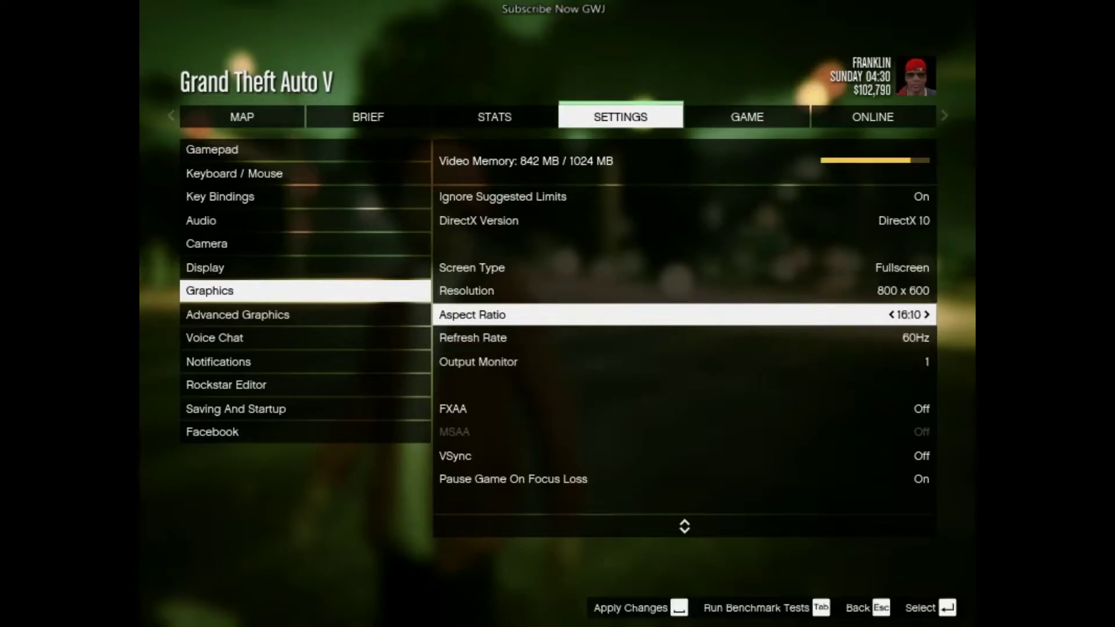
{"action": "key", "text": "Right"}
{"action": "key", "text": "Left"}
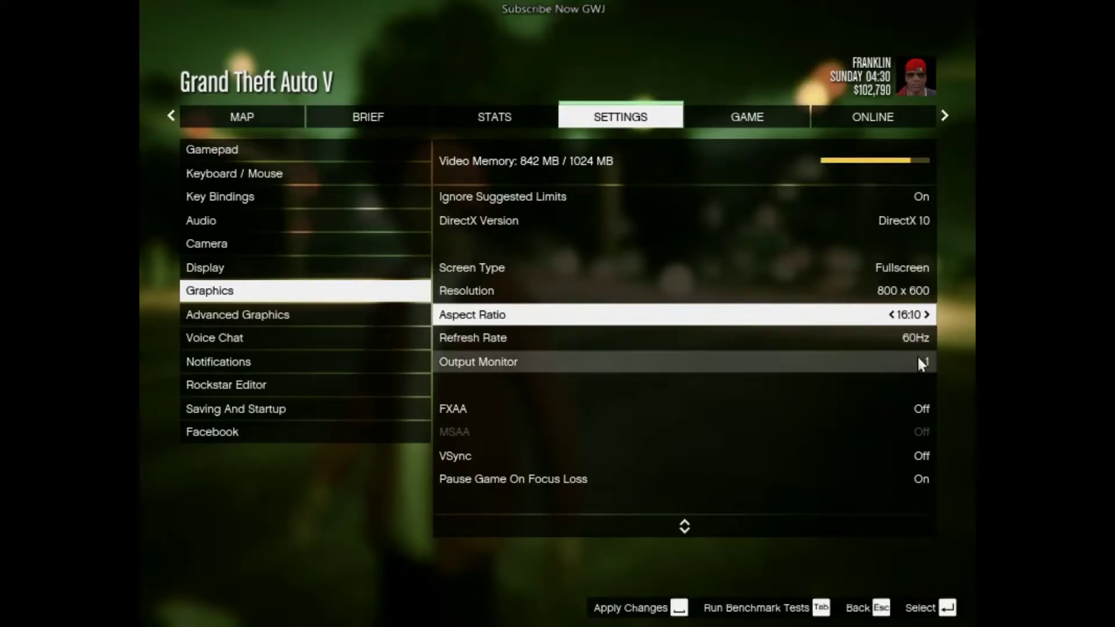
{"action": "key", "text": "Left"}
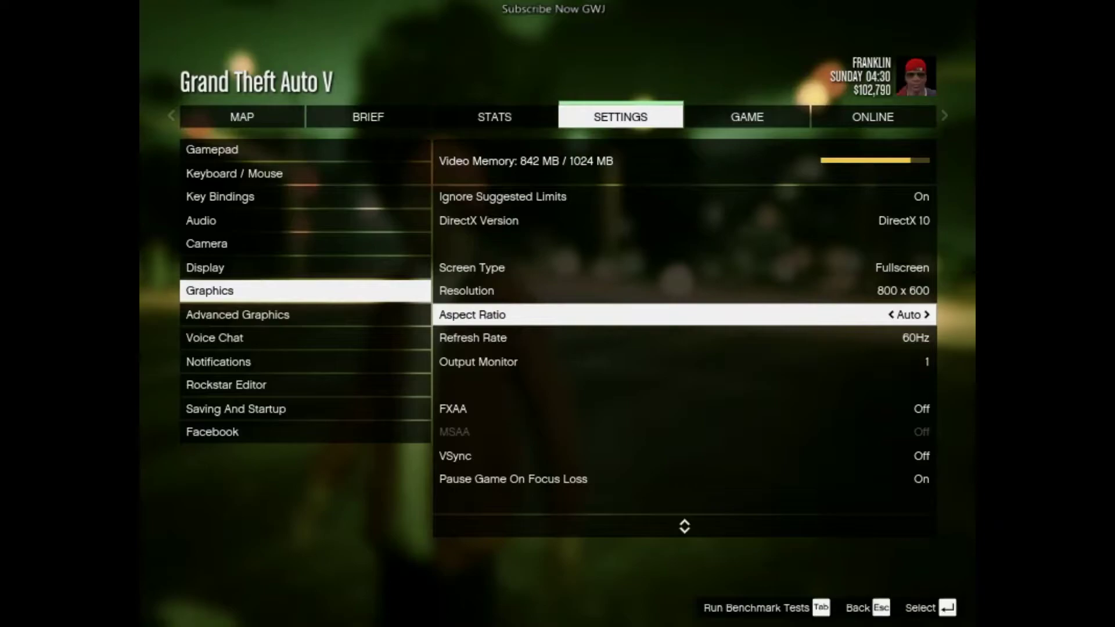
{"action": "key", "text": "Down"}
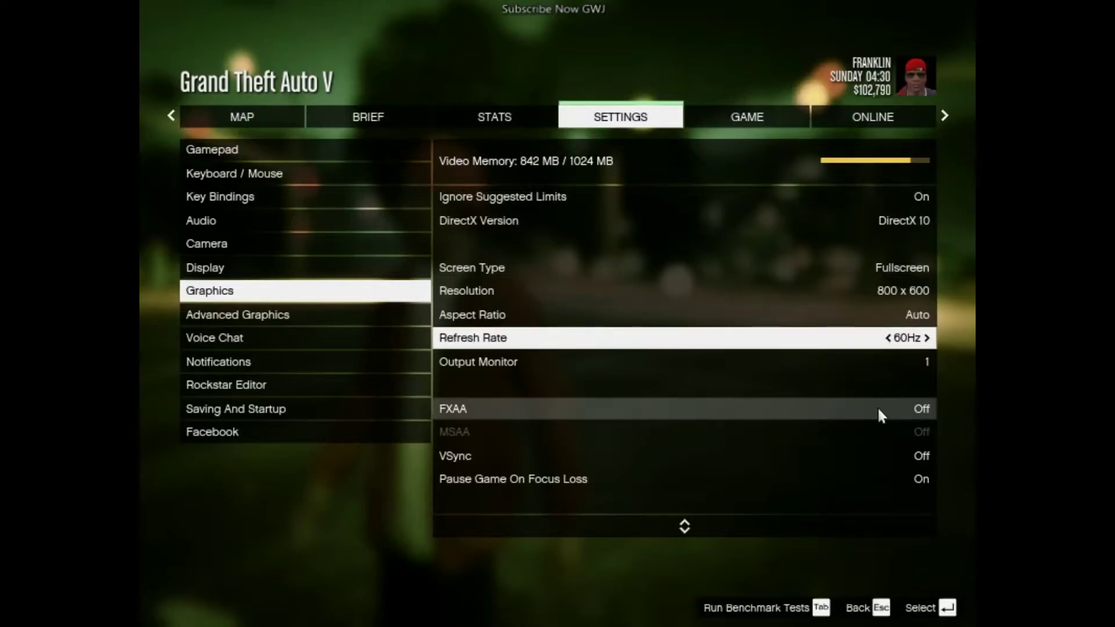
Cycle VSync through its options back to Off, ending on the Population Density setting.
{"action": "scroll", "coordinate": [890, 343], "scroll_direction": "down", "scroll_amount": 3}
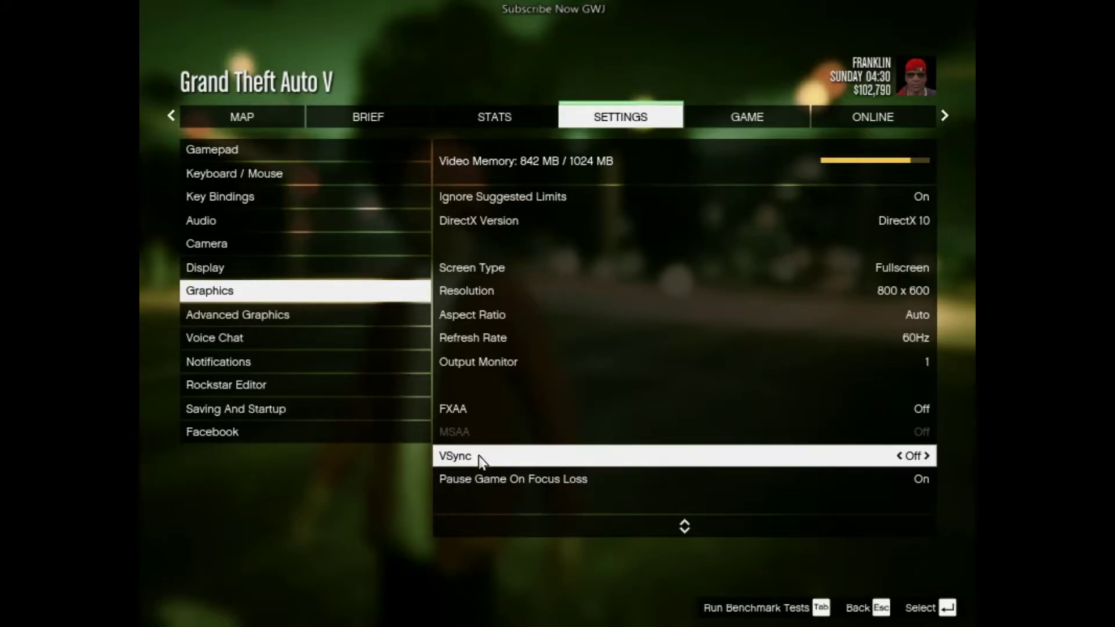
{"action": "key", "text": "Right"}
{"action": "key", "text": "Right"}
{"action": "key", "text": "Right"}
{"action": "key", "text": "Down"}
{"action": "key", "text": "Down"}
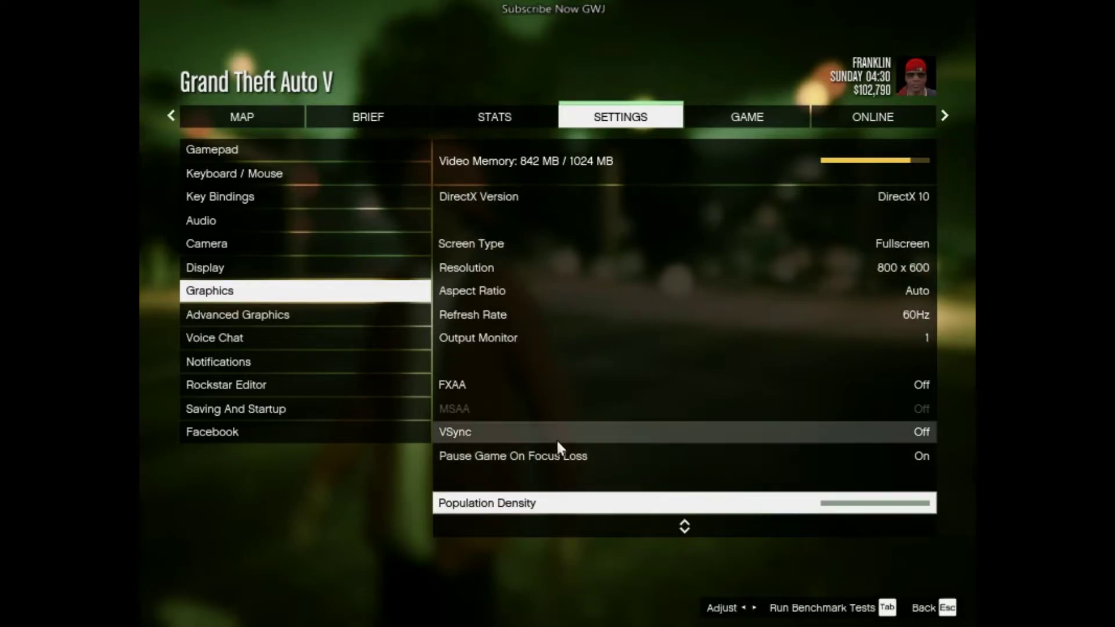
Try a higher Population Density, then lower the slider back to its minimum.
{"action": "left_click", "coordinate": [556, 454]}
{"action": "key", "text": "Down"}
{"action": "key", "text": "Down"}
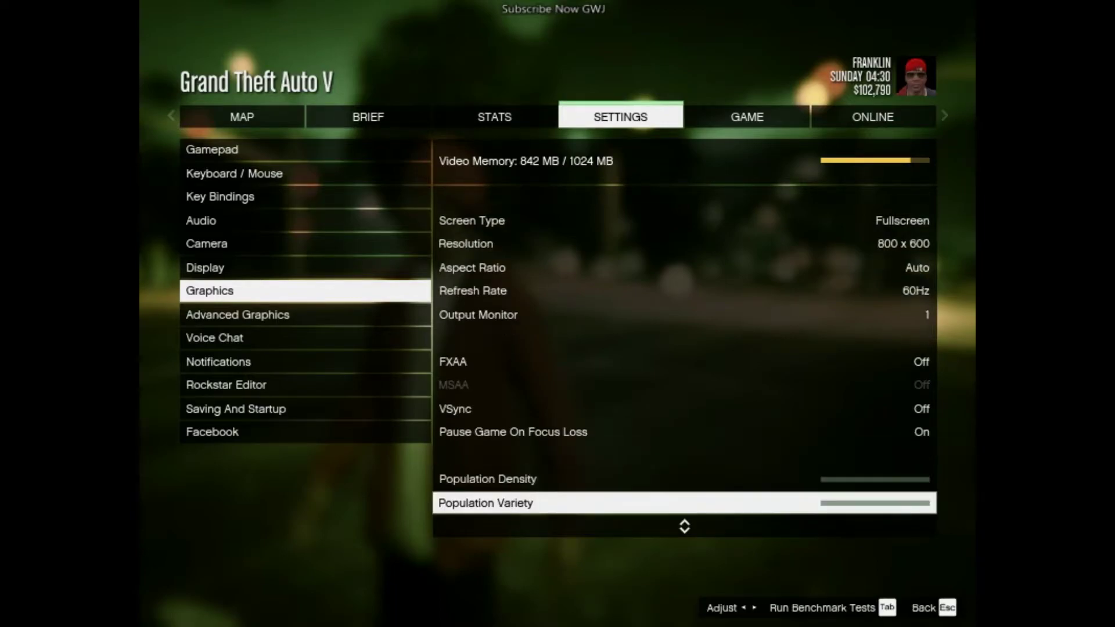
{"action": "key", "text": "Down"}
{"action": "key", "text": "Down"}
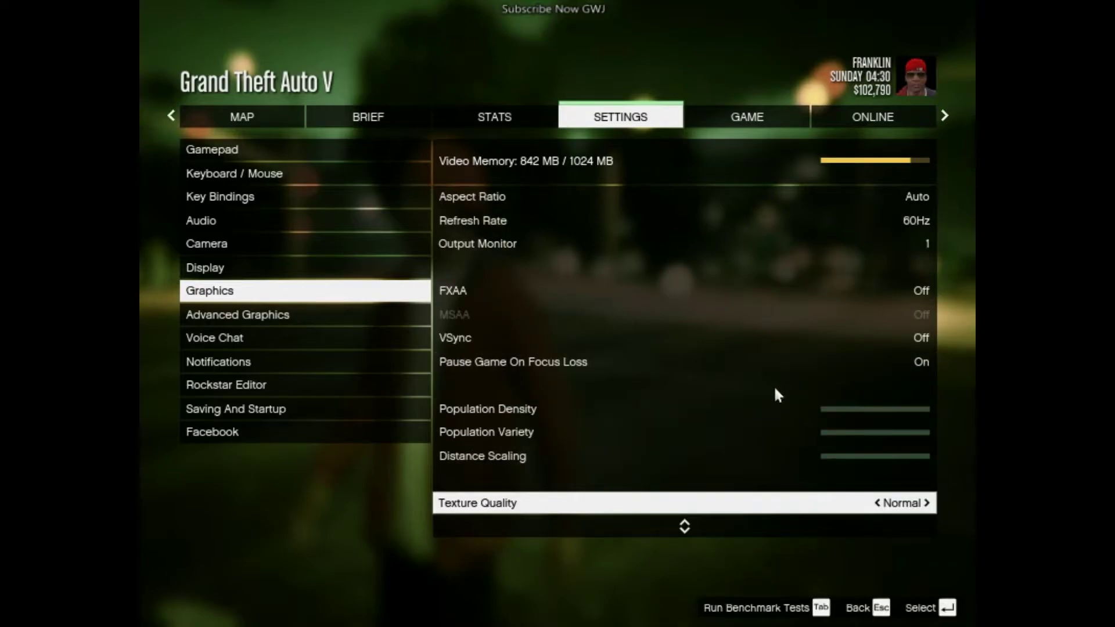
{"action": "left_click", "coordinate": [777, 407]}
{"action": "key", "text": "Right"}
{"action": "key", "text": "Right"}
{"action": "key", "text": "Right"}
{"action": "key", "text": "Left"}
{"action": "key", "text": "Left"}
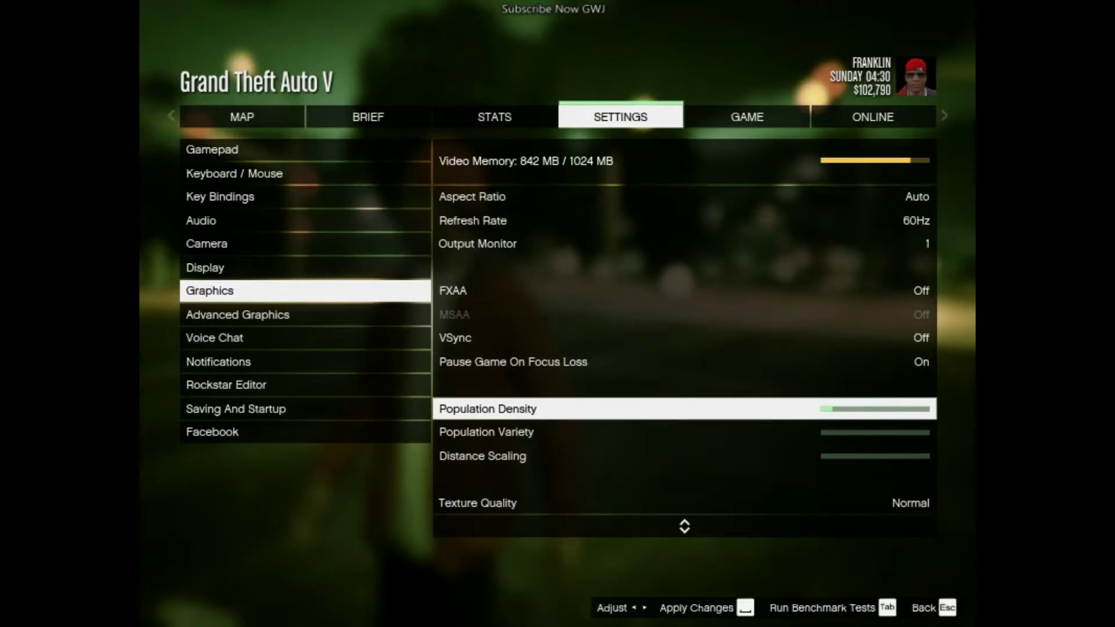
{"action": "key", "text": "Left"}
Examine the Texture, Shader, Shadow, Reflection and Water Quality settings.
{"action": "key", "text": "Down"}
{"action": "key", "text": "Down"}
{"action": "key", "text": "Down"}
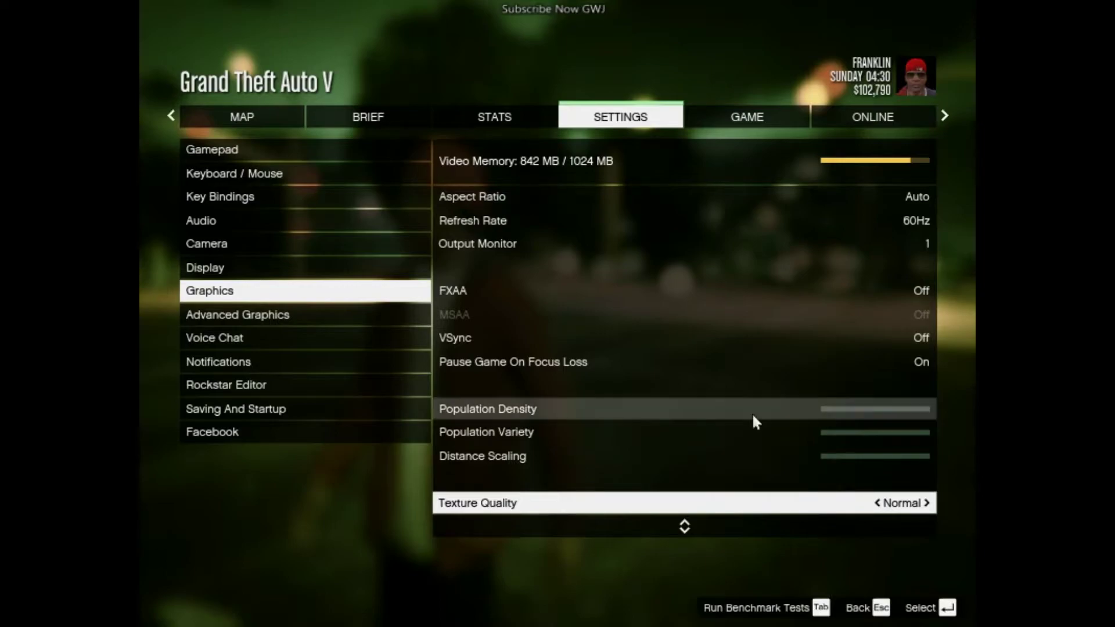
{"action": "key", "text": "Down"}
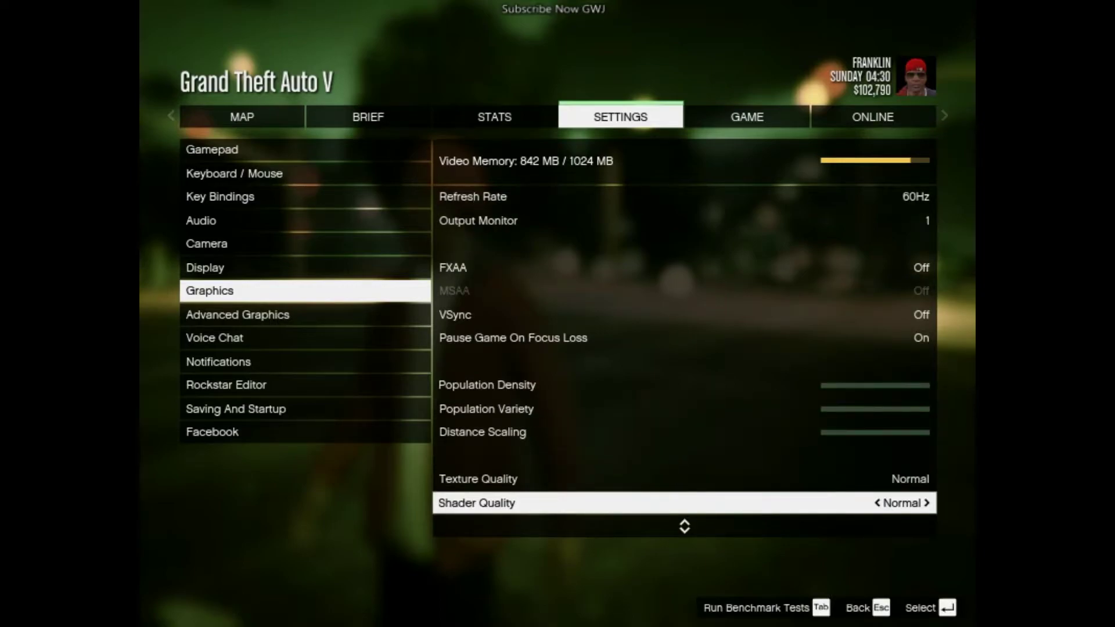
{"action": "key", "text": "Down"}
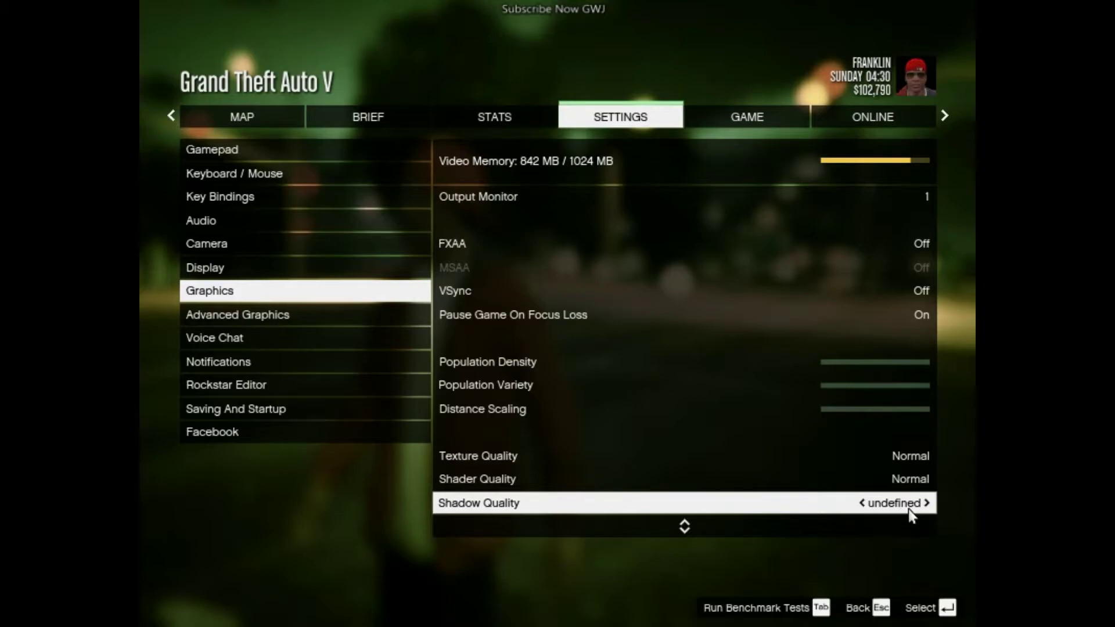
{"action": "scroll", "coordinate": [908, 509], "scroll_direction": "down", "scroll_amount": 1}
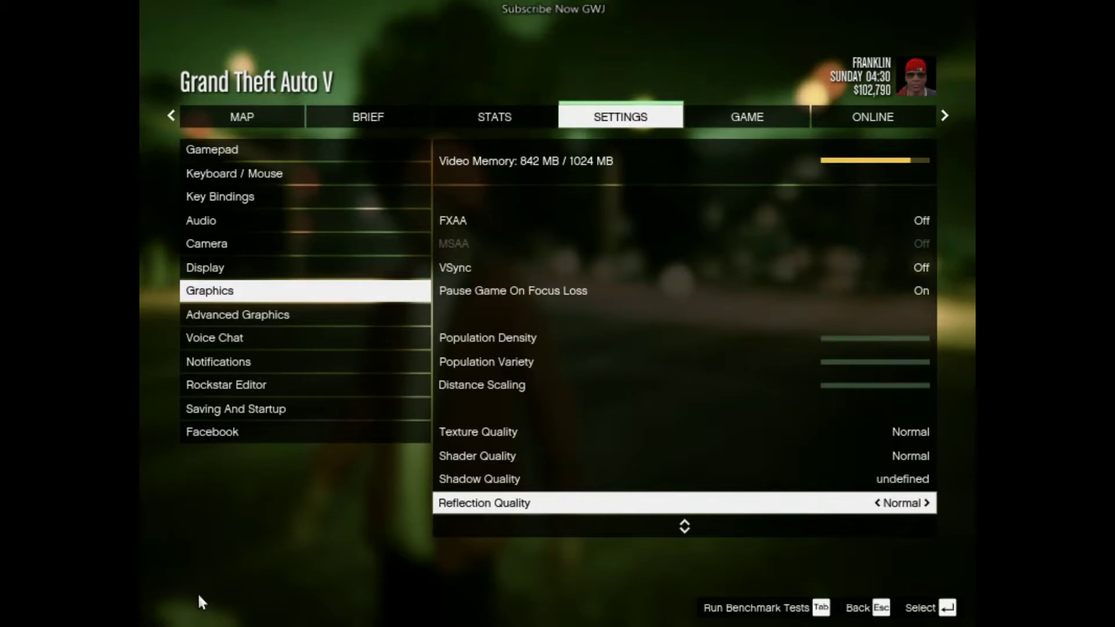
{"action": "scroll", "coordinate": [788, 503], "scroll_direction": "down", "scroll_amount": 2}
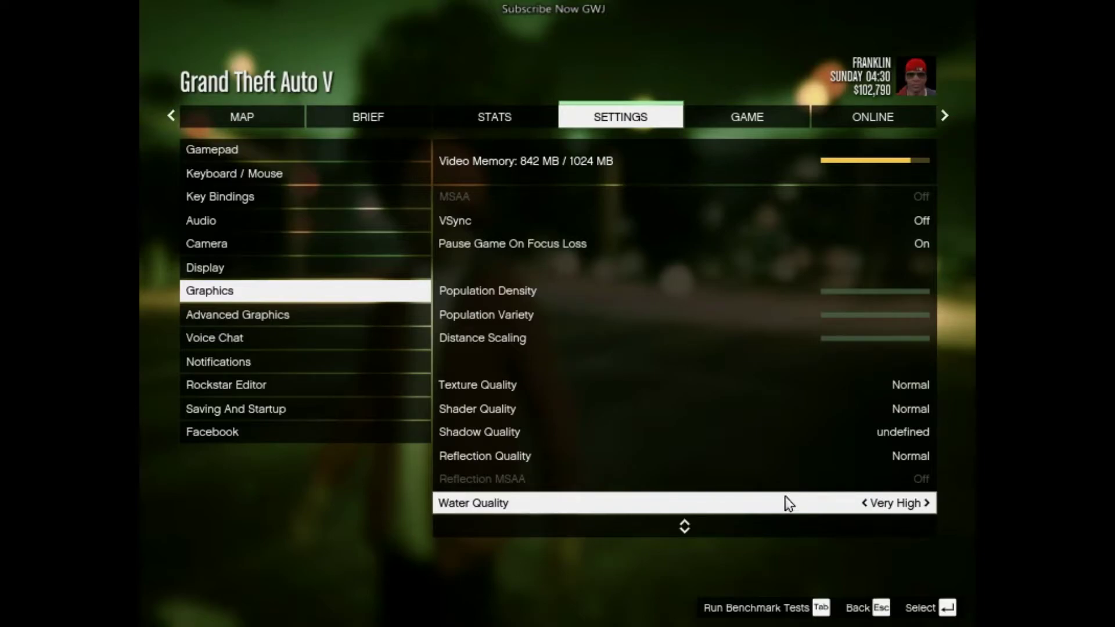
Try the Sharp option for Soft Shadows, then set it back to Soft.
{"action": "key", "text": "Down"}
{"action": "key", "text": "Down"}
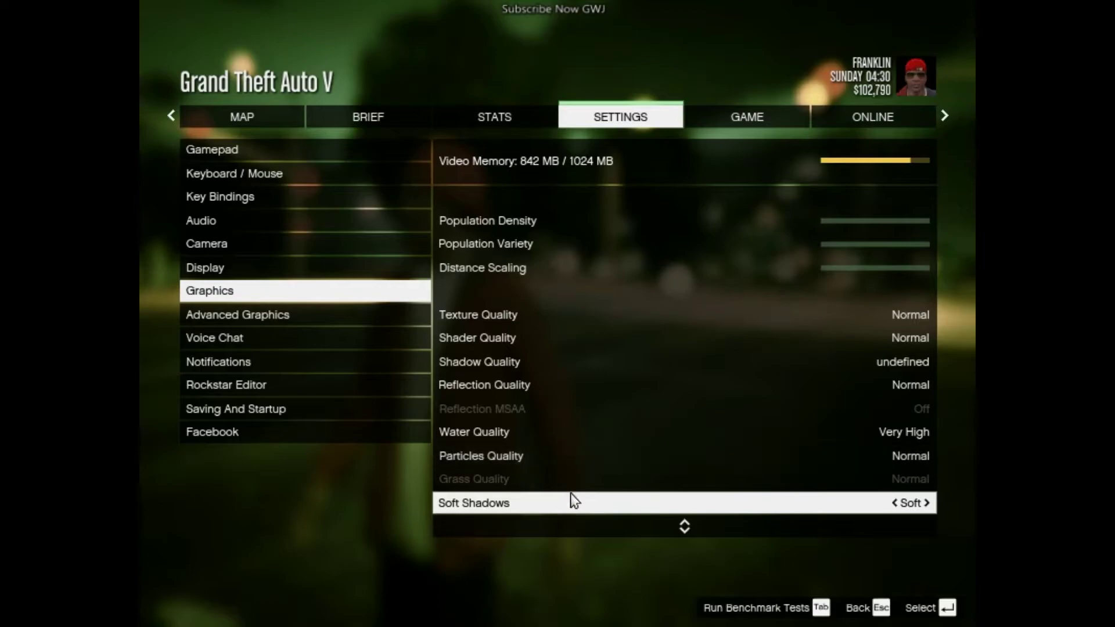
{"action": "key", "text": "Left"}
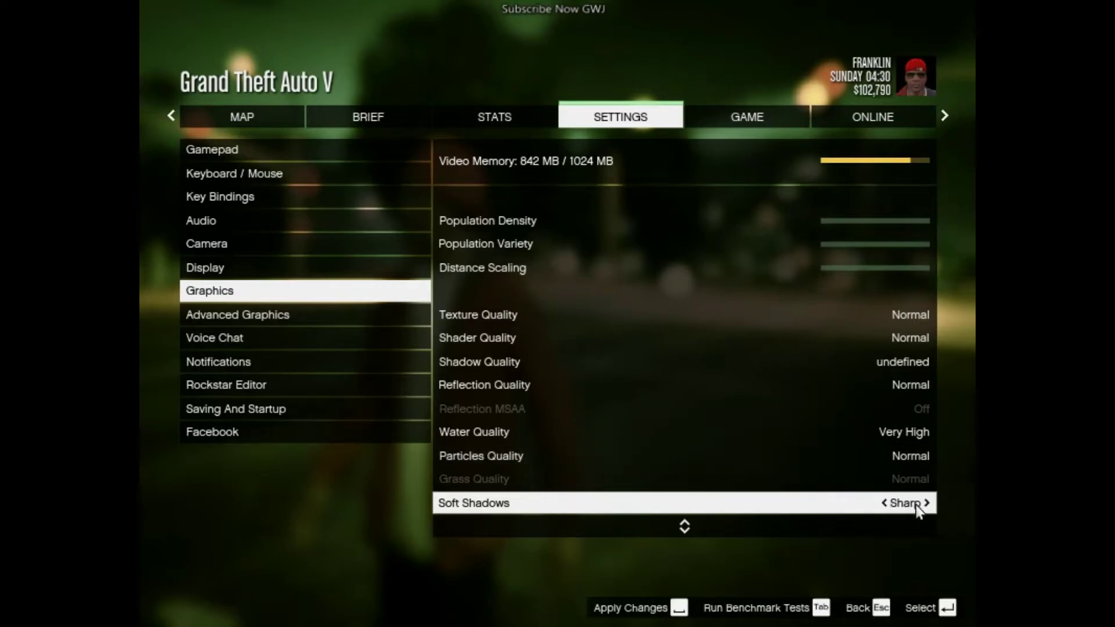
{"action": "key", "text": "Right"}
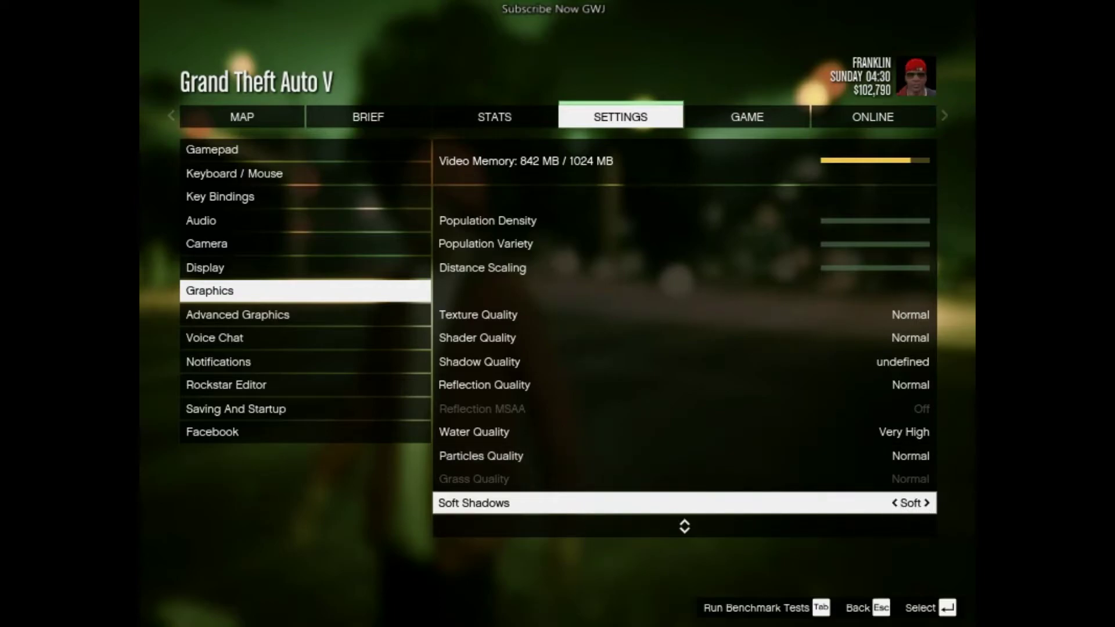
Look through the remaining graphics options down to Restore Defaults, then leave the settings and resume the game.
{"action": "key", "text": "Down"}
{"action": "key", "text": "Down"}
{"action": "key", "text": "Down"}
{"action": "key", "text": "Down"}
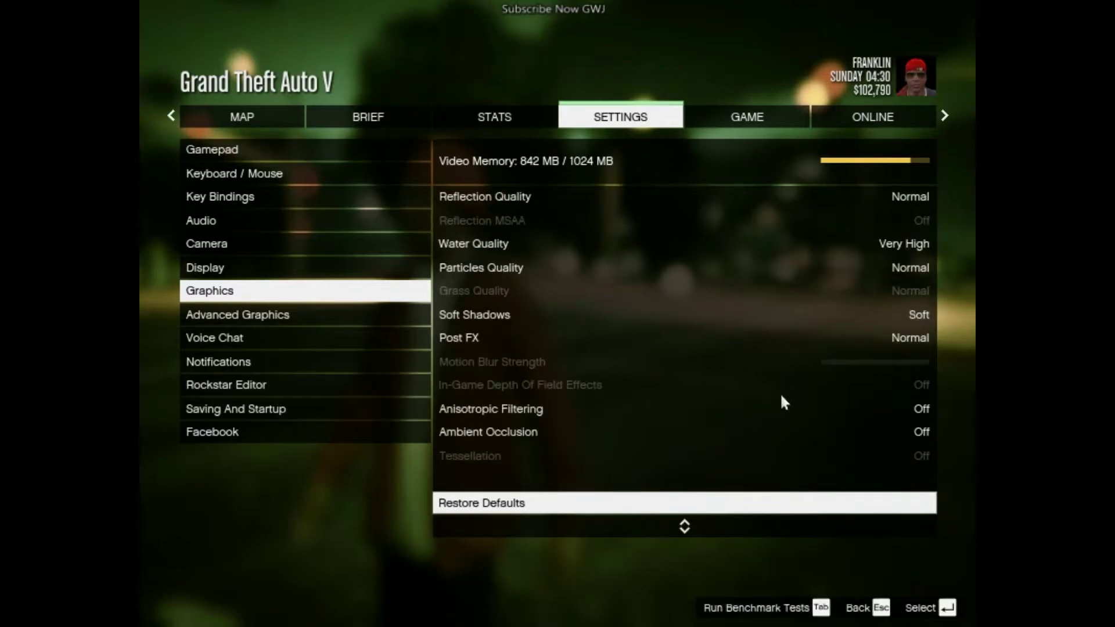
{"action": "key", "text": "Down"}
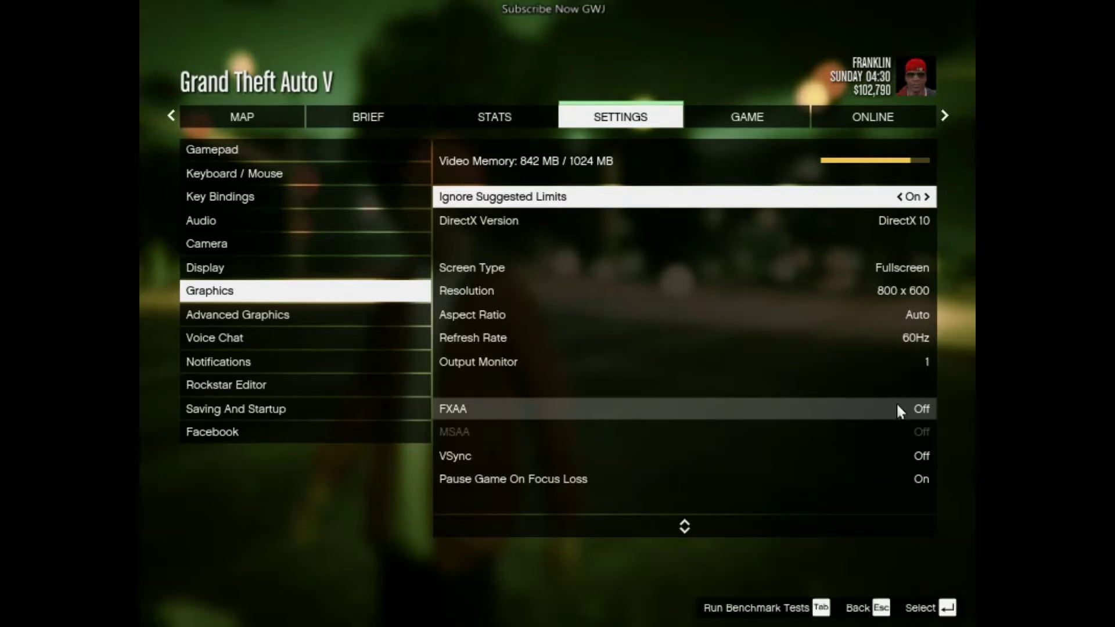
{"action": "key", "text": "Escape"}
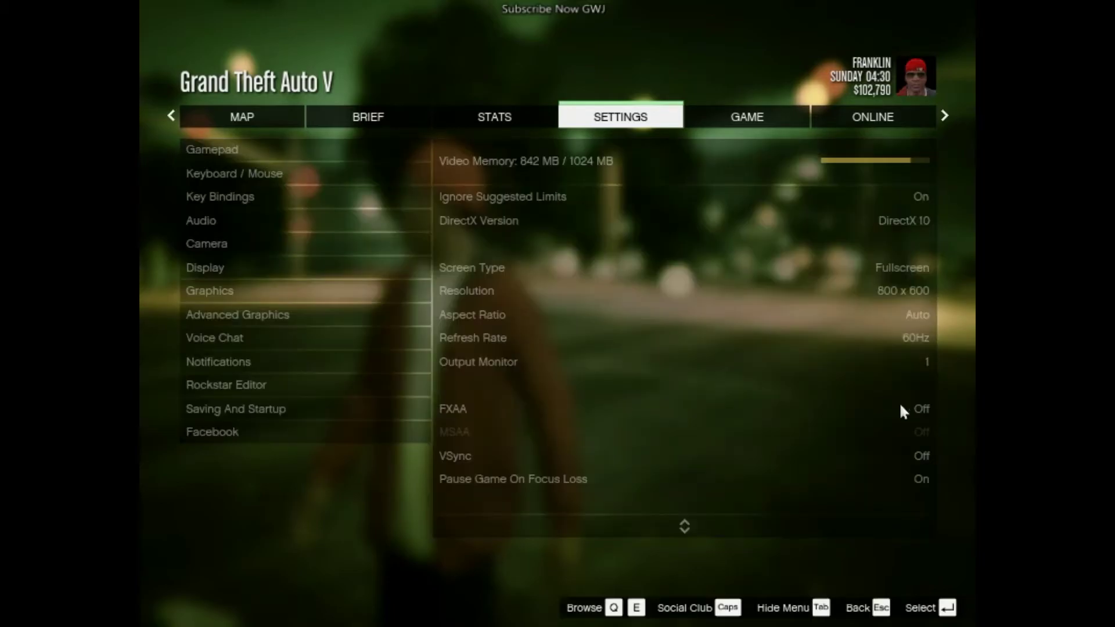
{"action": "key", "text": "Escape"}
Walk the character around the intersection to view the graphics in the game.
{"action": "key", "text": "w"}
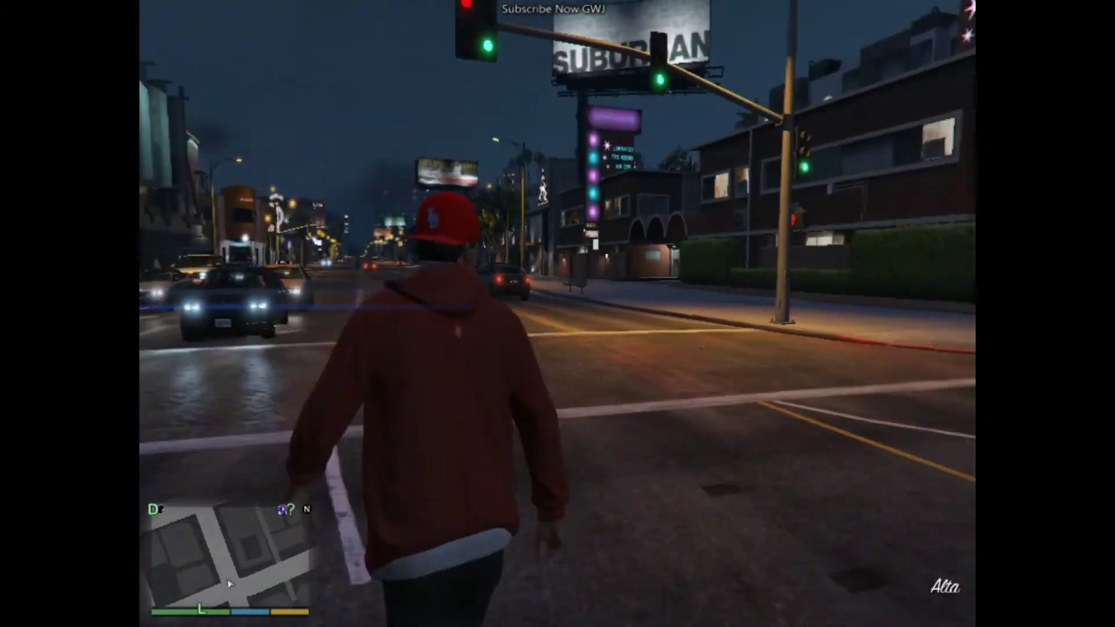
{"action": "key", "text": "d"}
{"action": "key", "text": "s"}
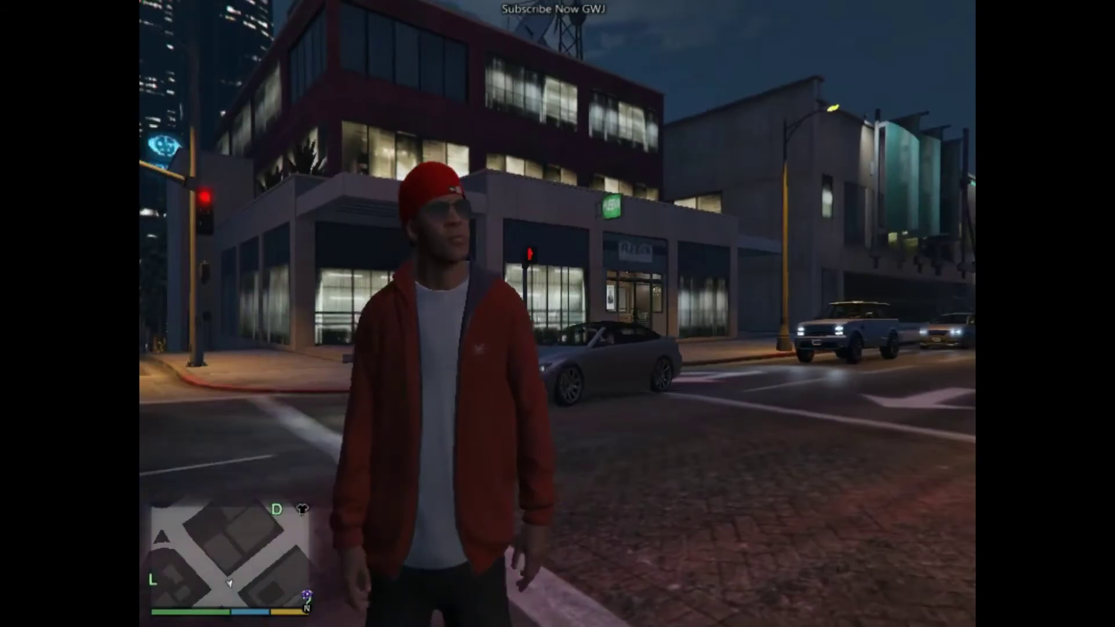
Pause the game and switch to the Windows desktop.
{"action": "key", "text": "Escape"}
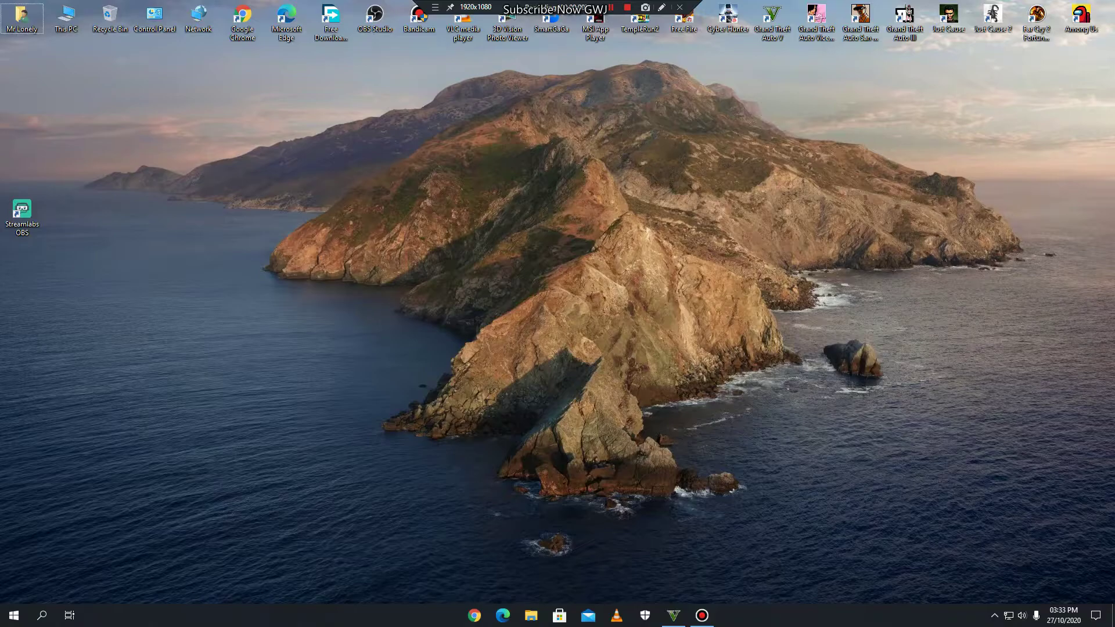
{"action": "right_click", "coordinate": [504, 227]}
{"action": "right_click", "coordinate": [529, 256]}
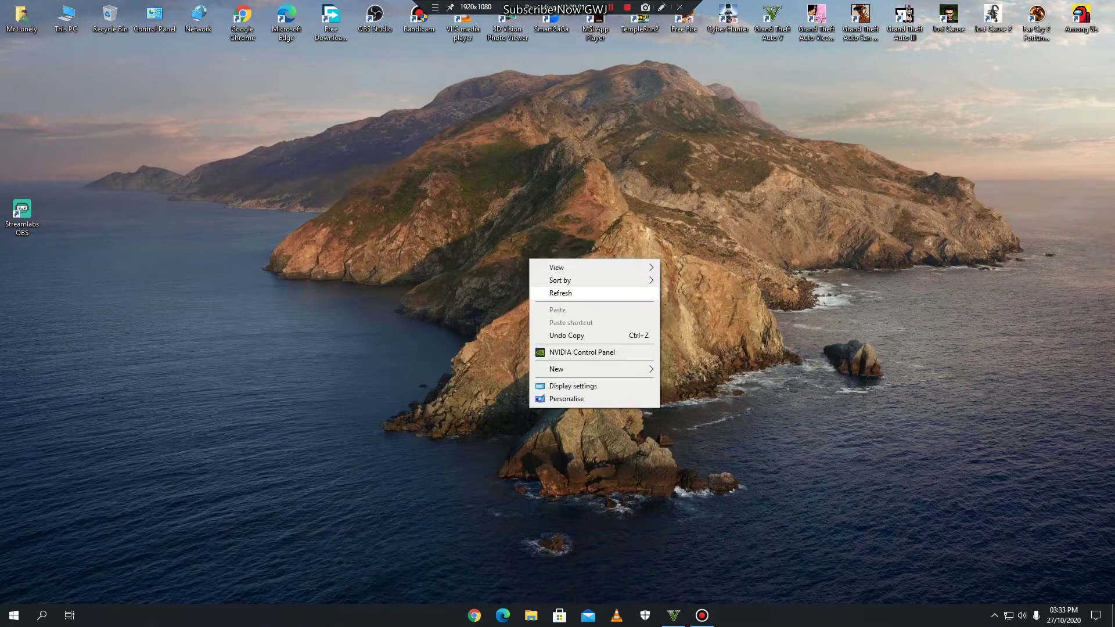
{"action": "key", "text": "Escape"}
Open the properties of This PC to view the processor, memory and Windows details, then close the System window.
{"action": "right_click", "coordinate": [75, 23]}
{"action": "key", "text": "Escape"}
{"action": "right_click", "coordinate": [66, 11]}
{"action": "left_click", "coordinate": [100, 145]}
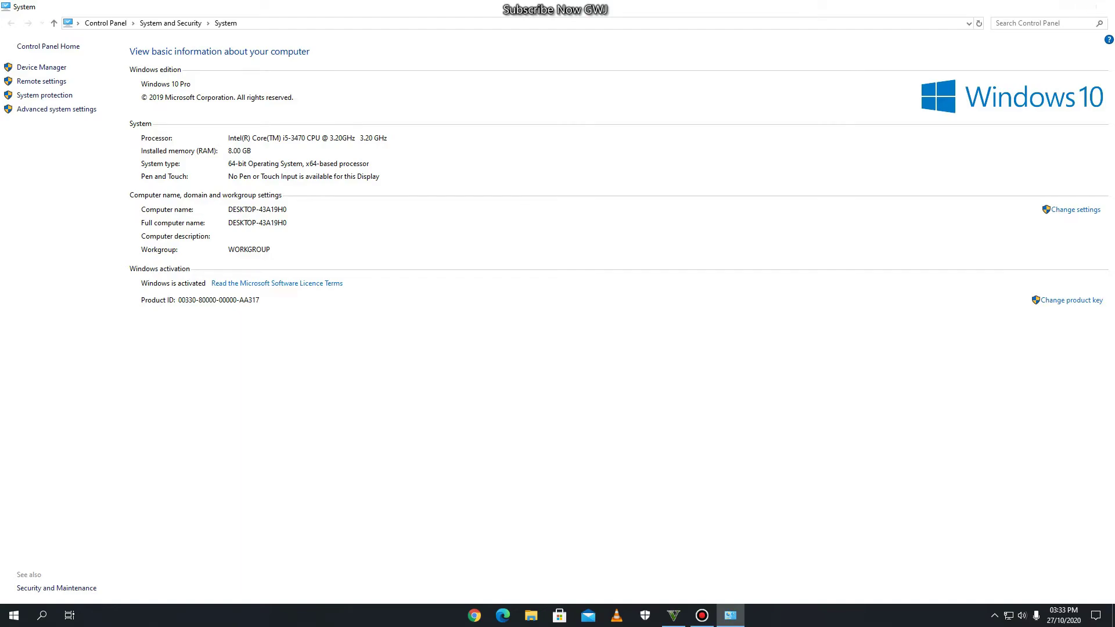
{"action": "left_click", "coordinate": [1100, 5]}
{"action": "right_click", "coordinate": [678, 184]}
{"action": "left_click", "coordinate": [708, 217]}
{"action": "right_click", "coordinate": [739, 218]}
{"action": "left_click", "coordinate": [770, 252]}
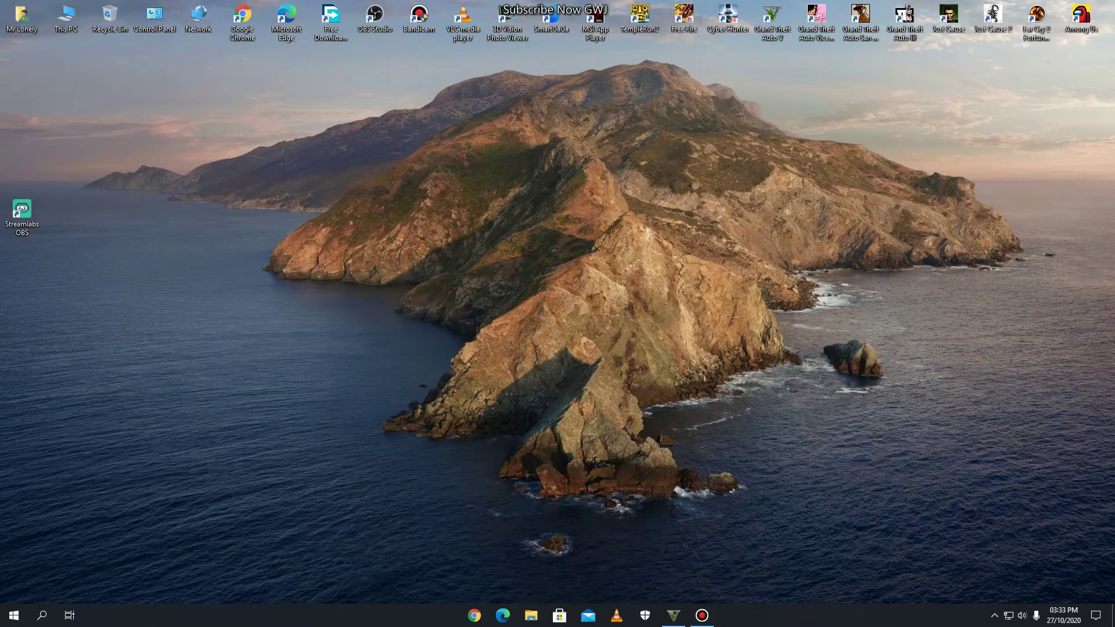
{"action": "left_click", "coordinate": [995, 615]}
{"action": "left_click", "coordinate": [994, 616]}
{"action": "right_click", "coordinate": [773, 377]}
{"action": "left_click", "coordinate": [802, 411]}
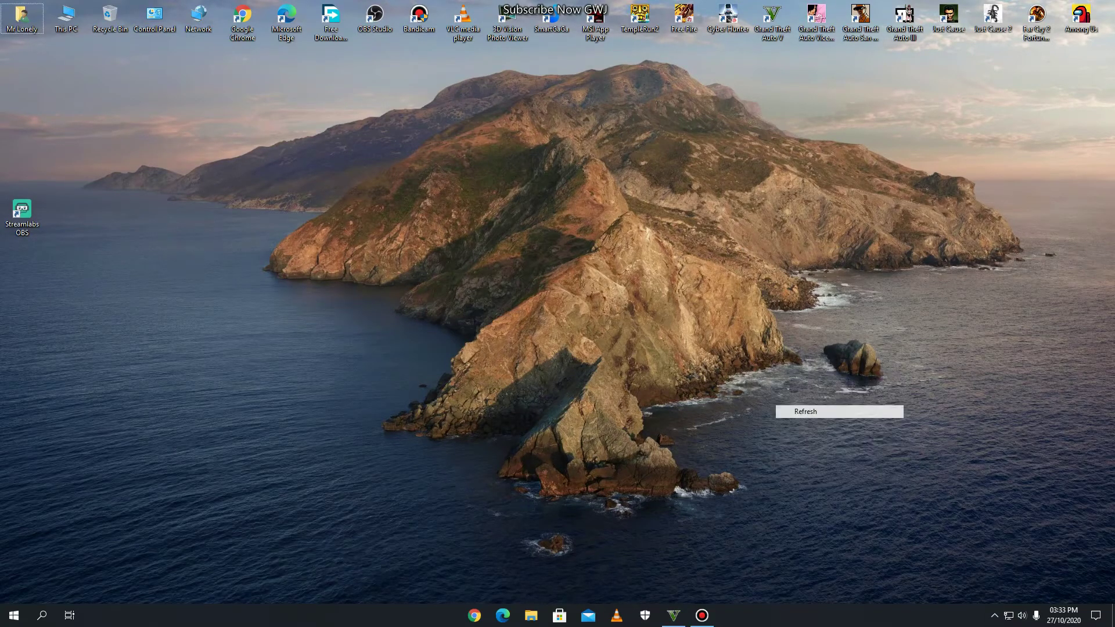
{"action": "left_click", "coordinate": [702, 615]}
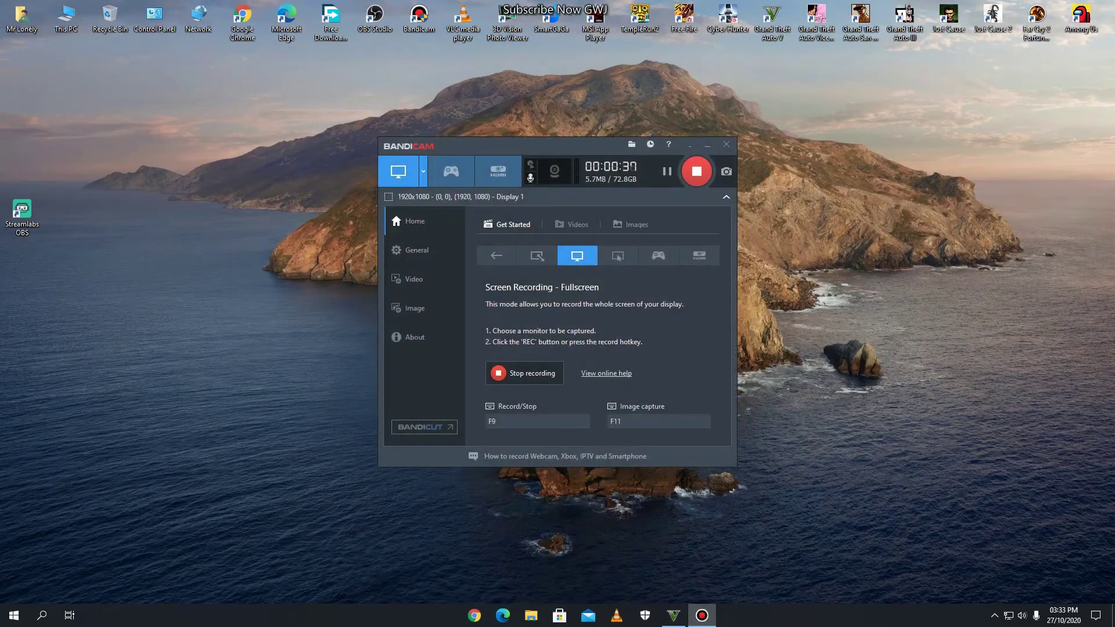
{"action": "left_click", "coordinate": [707, 145]}
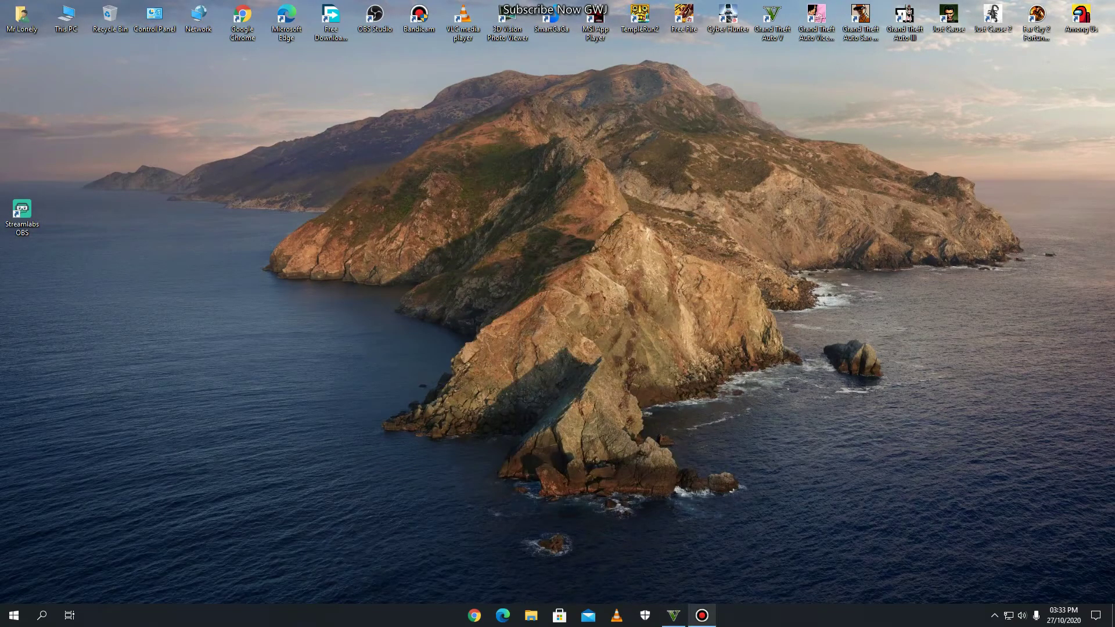
{"action": "left_click", "coordinate": [702, 616]}
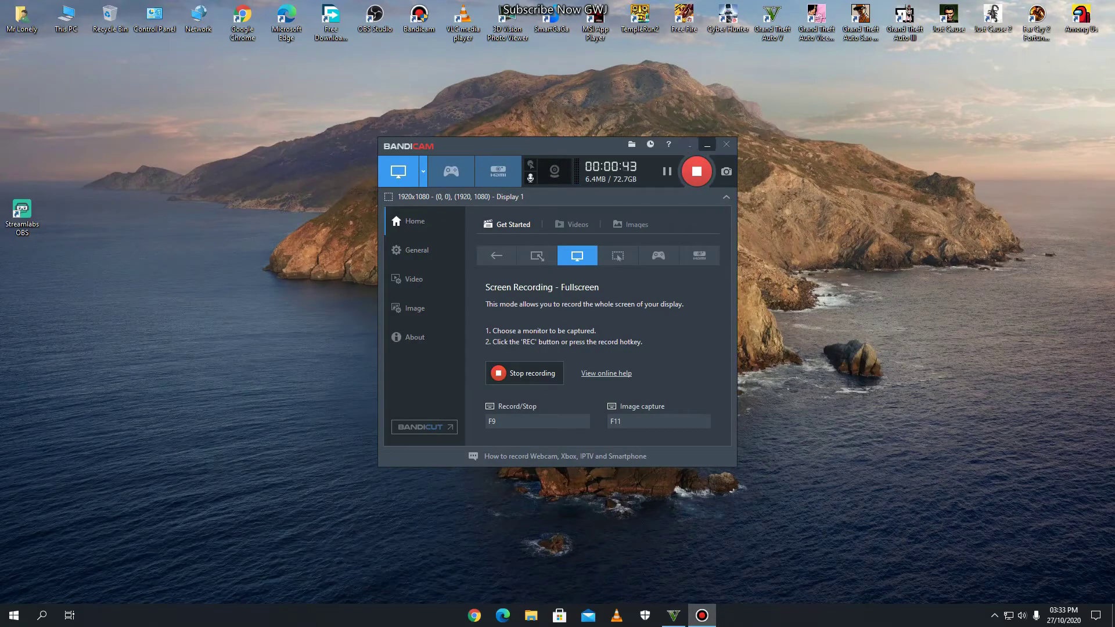
{"action": "left_click", "coordinate": [706, 145]}
{"action": "right_click", "coordinate": [544, 229]}
{"action": "left_click", "coordinate": [574, 262]}
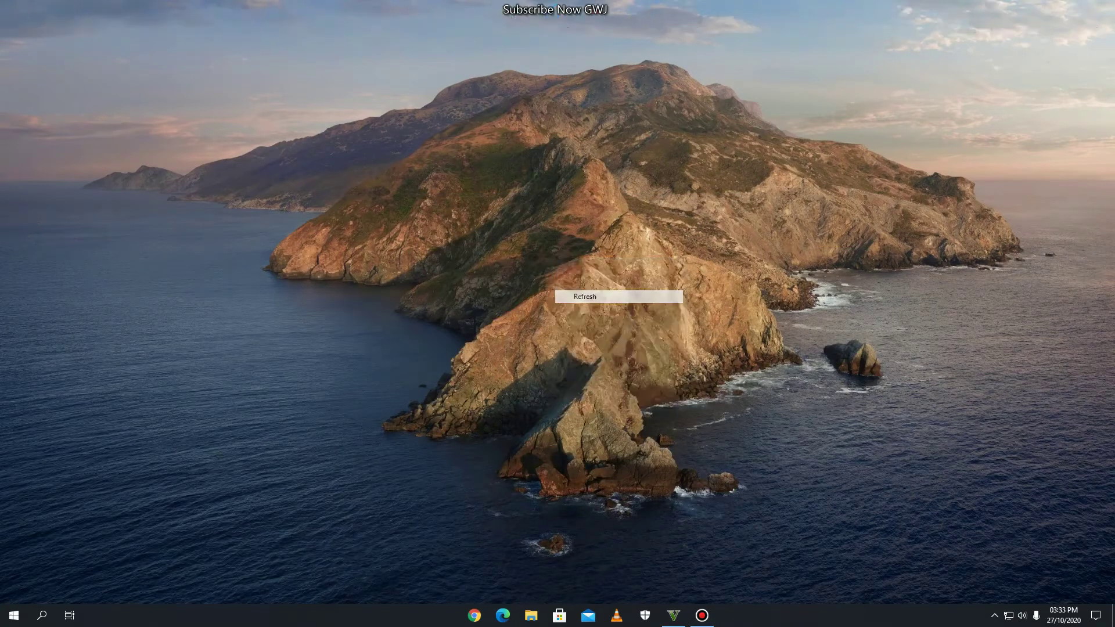
{"action": "right_click", "coordinate": [612, 292]}
{"action": "right_click", "coordinate": [641, 323]}
{"action": "left_click", "coordinate": [672, 357]}
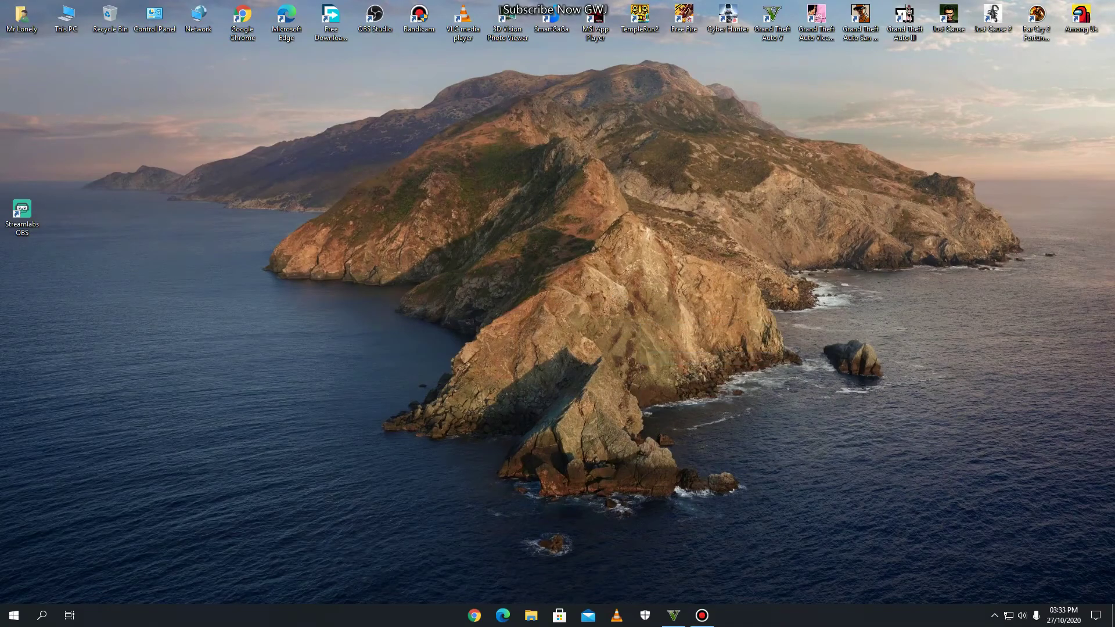